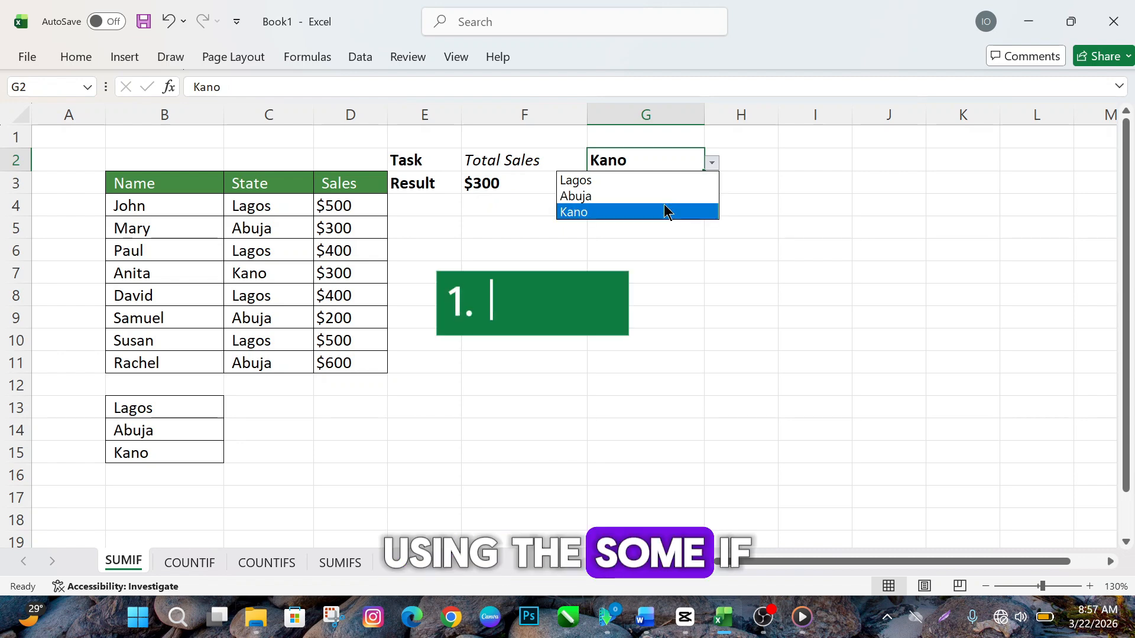
Step: Switch the state in cell G2 through Kano, Lagos and Abuja and back to Kano to compare the total sales
left_click(667, 212)
left_click(712, 166)
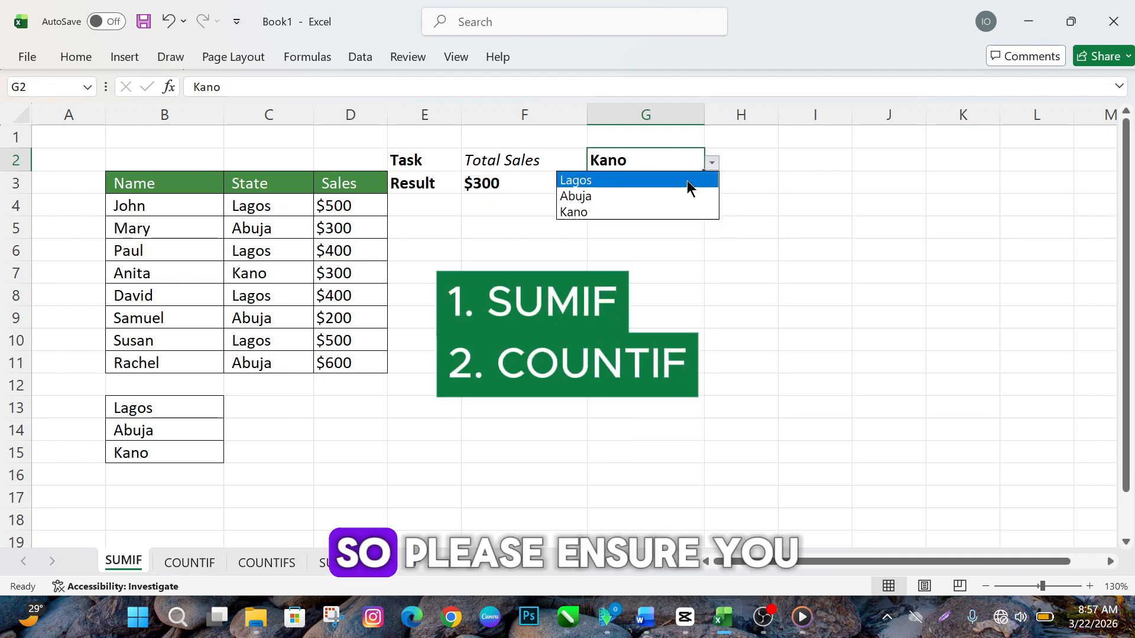
left_click(687, 180)
left_click(712, 163)
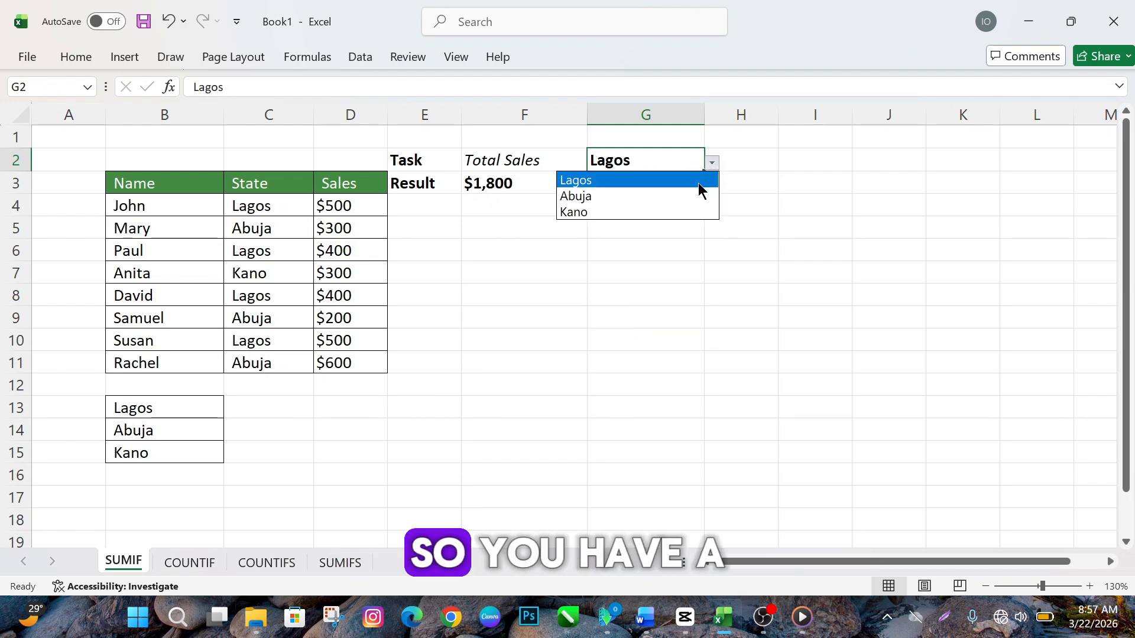
left_click(692, 193)
left_click(711, 164)
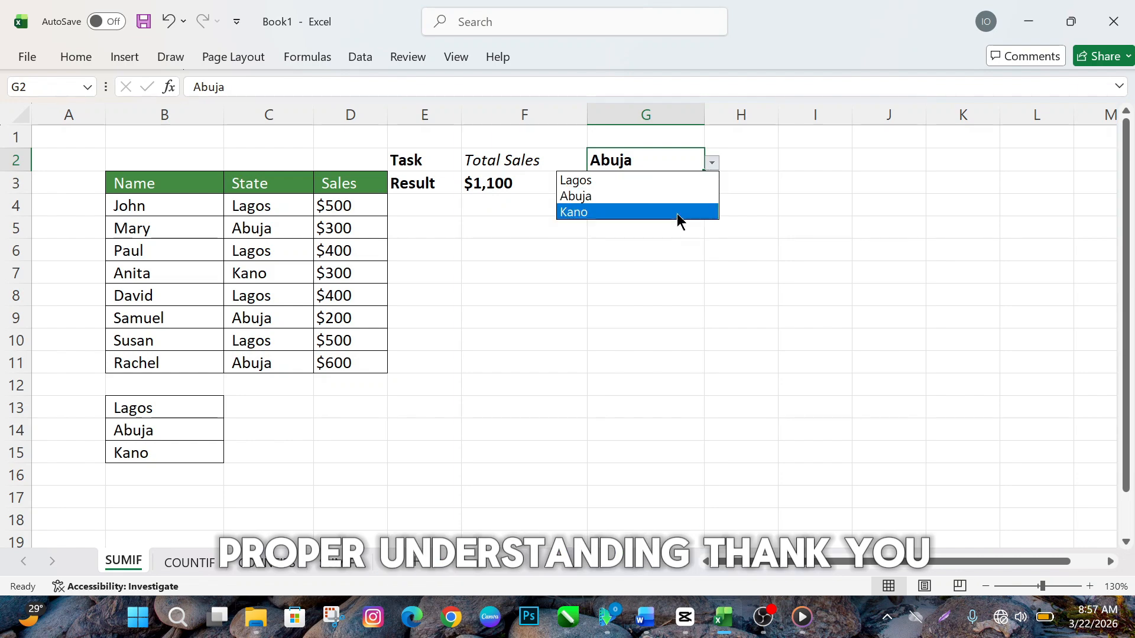
left_click(673, 218)
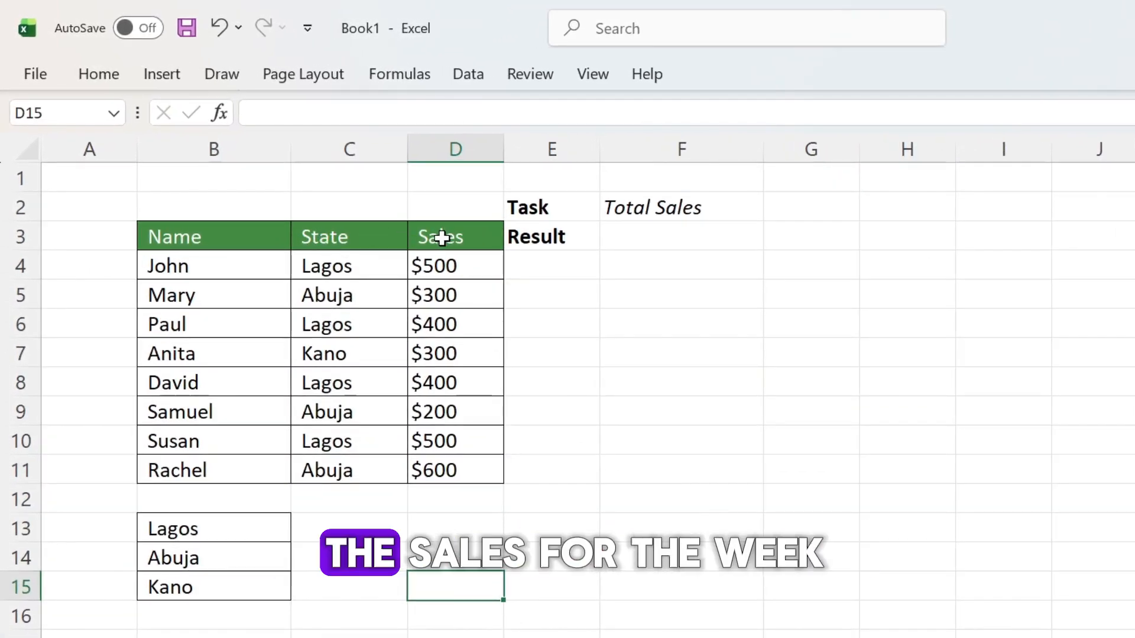
left_click(662, 217)
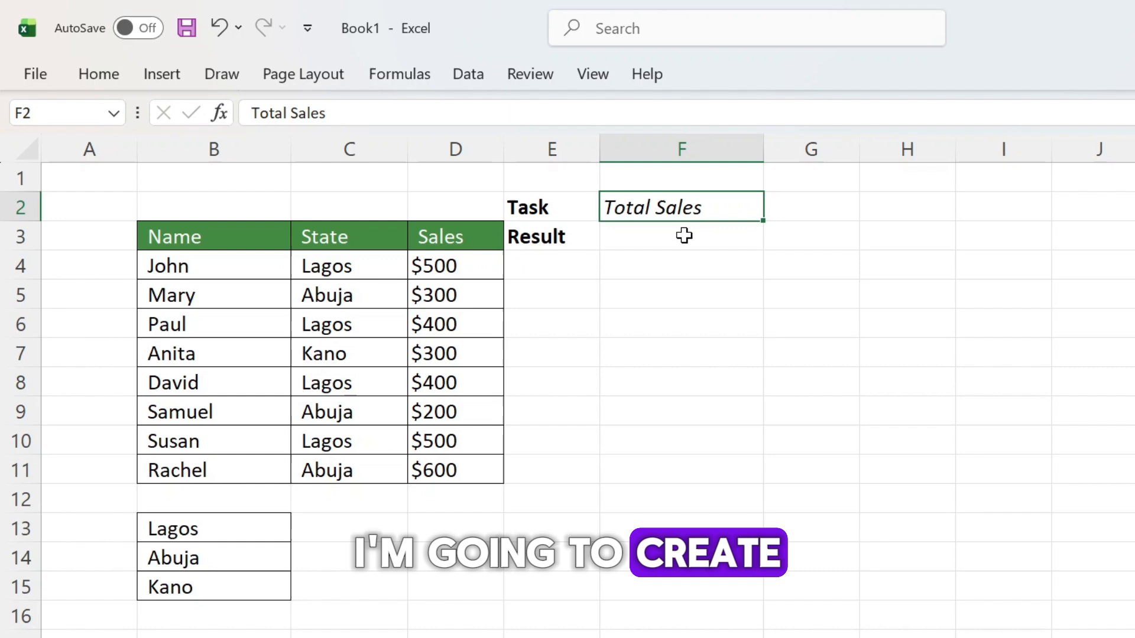
left_click(798, 208)
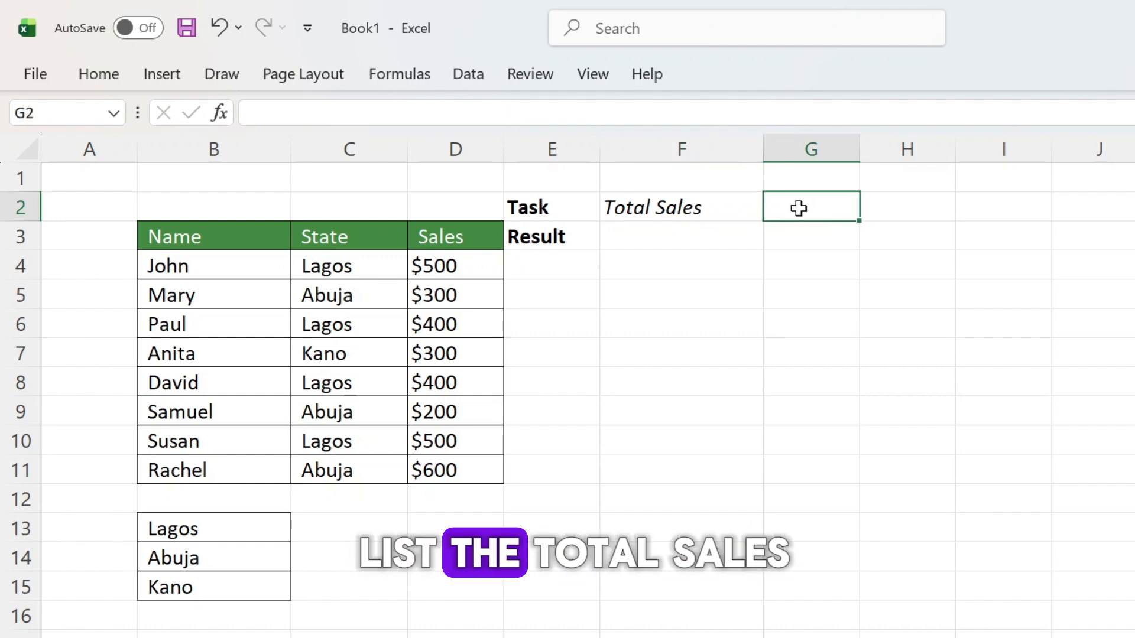
Step: Start a SUMIF formula in cell F3 with the state cells $C$4:$C$11 as the locked criteria range
double_click(667, 241)
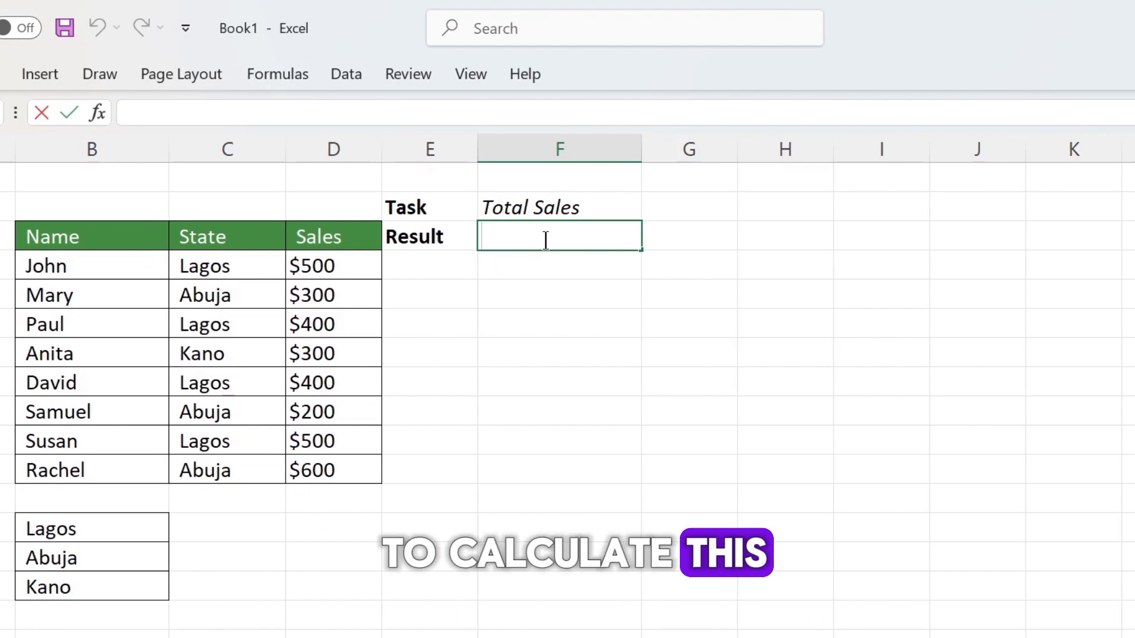
type("=su")
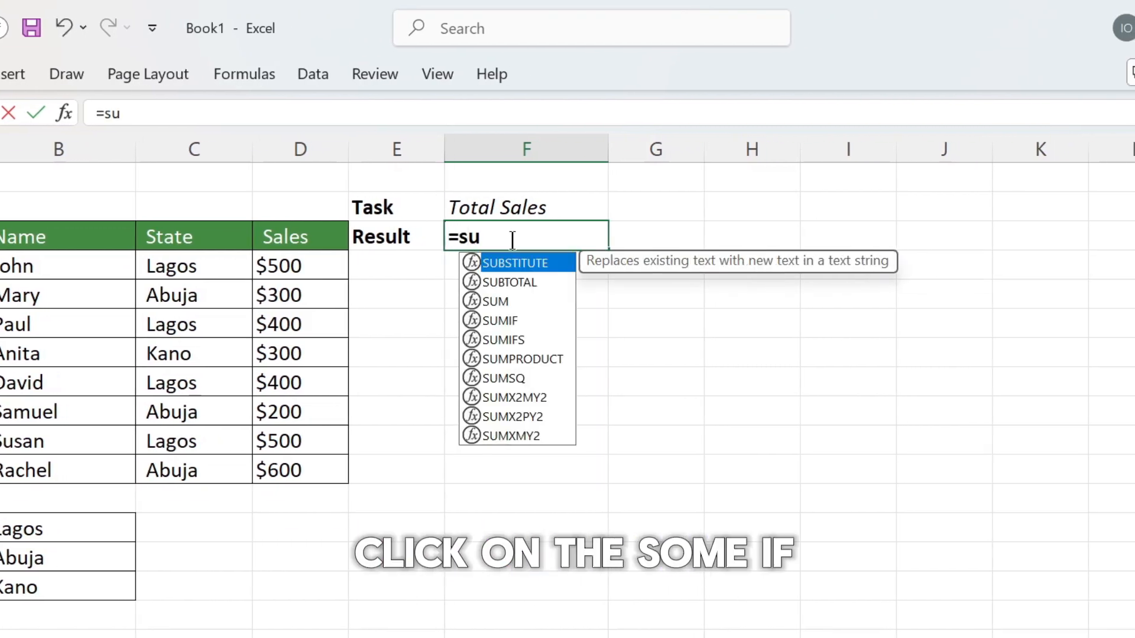
type("mif")
key("Tab")
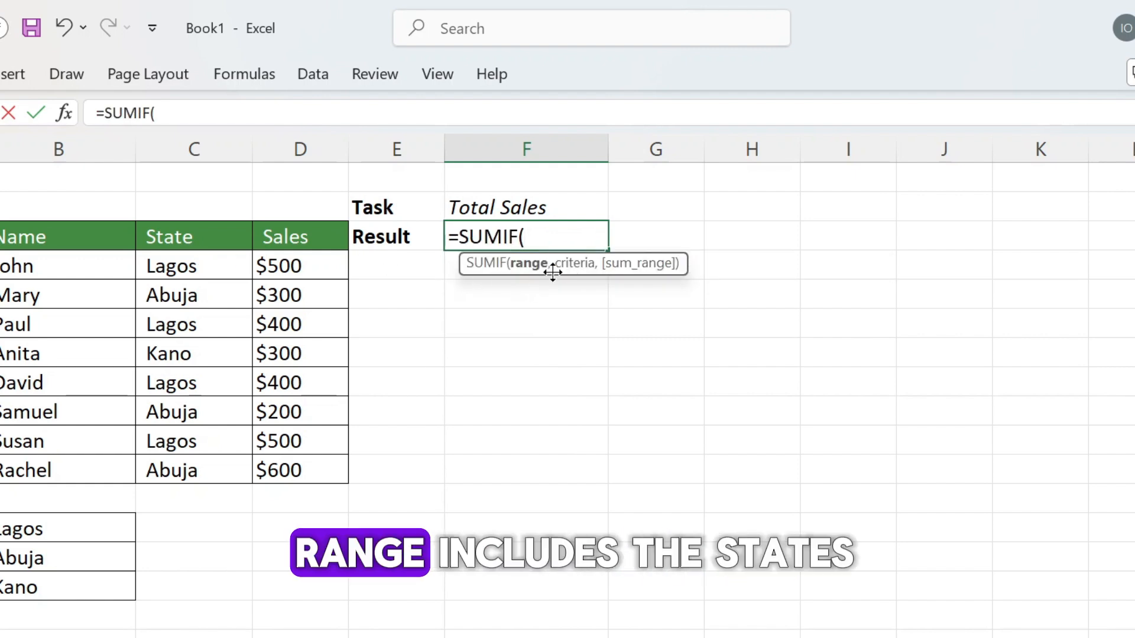
left_click(183, 265)
left_click_drag(184, 292, 210, 471)
key("F4")
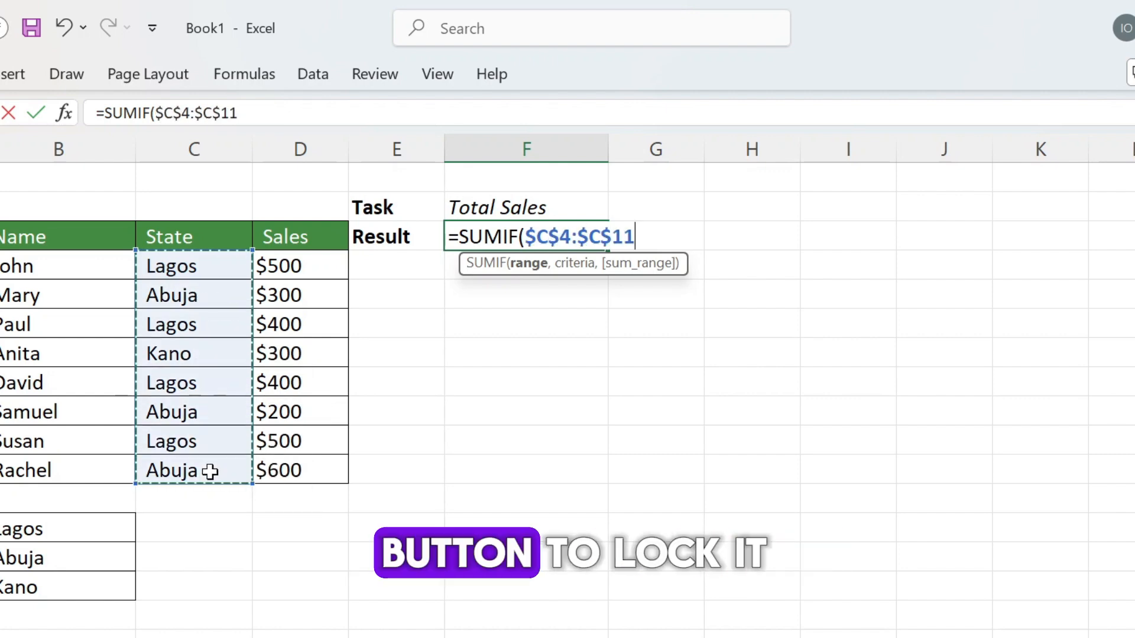
type(",")
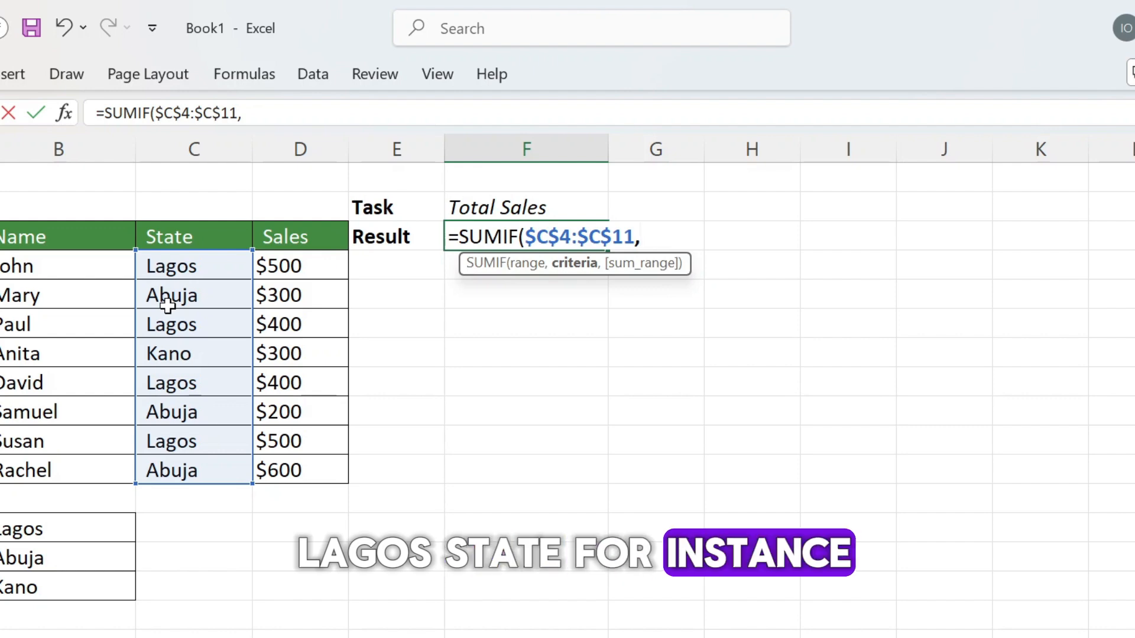
Step: Complete the SUMIF formula with "Lagos" as the criteria and the locked sum range $D$4:$D$11
type("\"Lag")
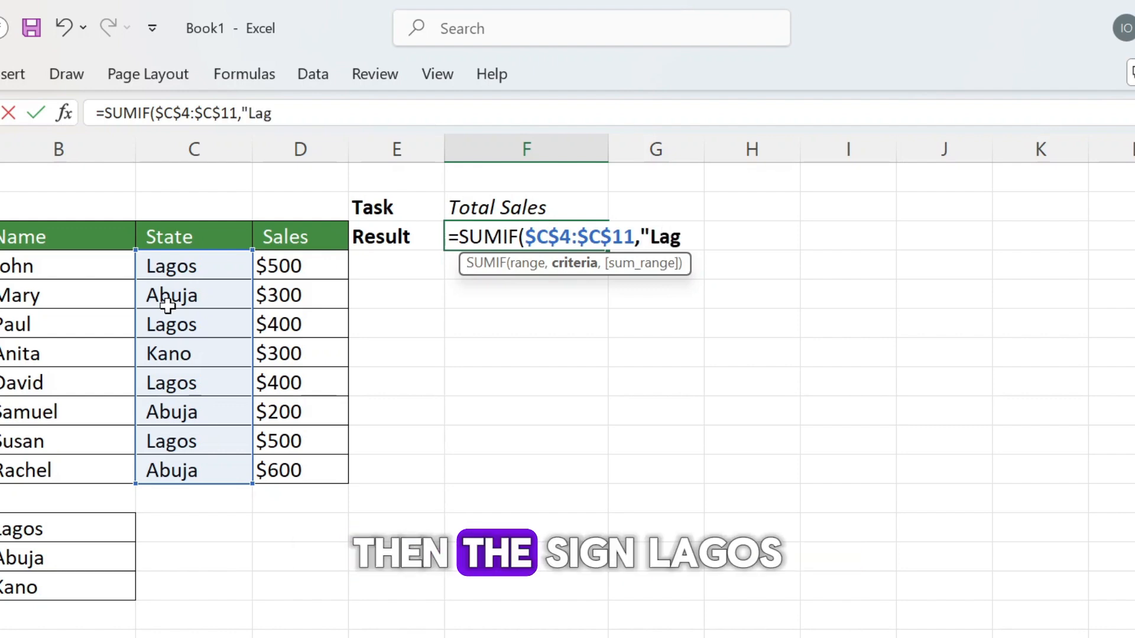
type("os\"")
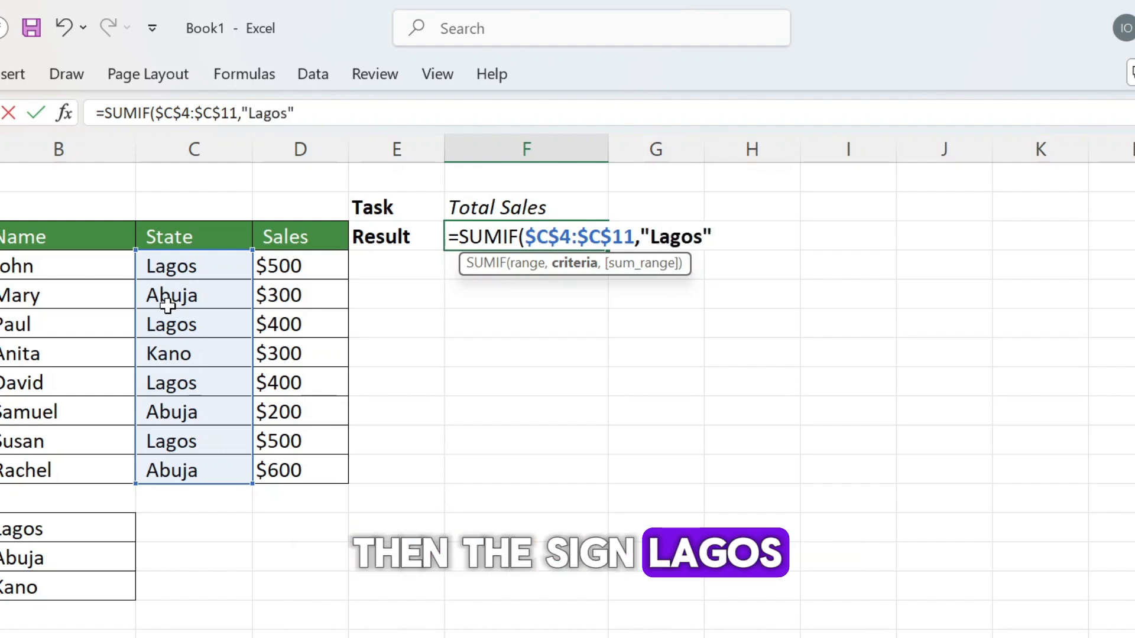
type(",")
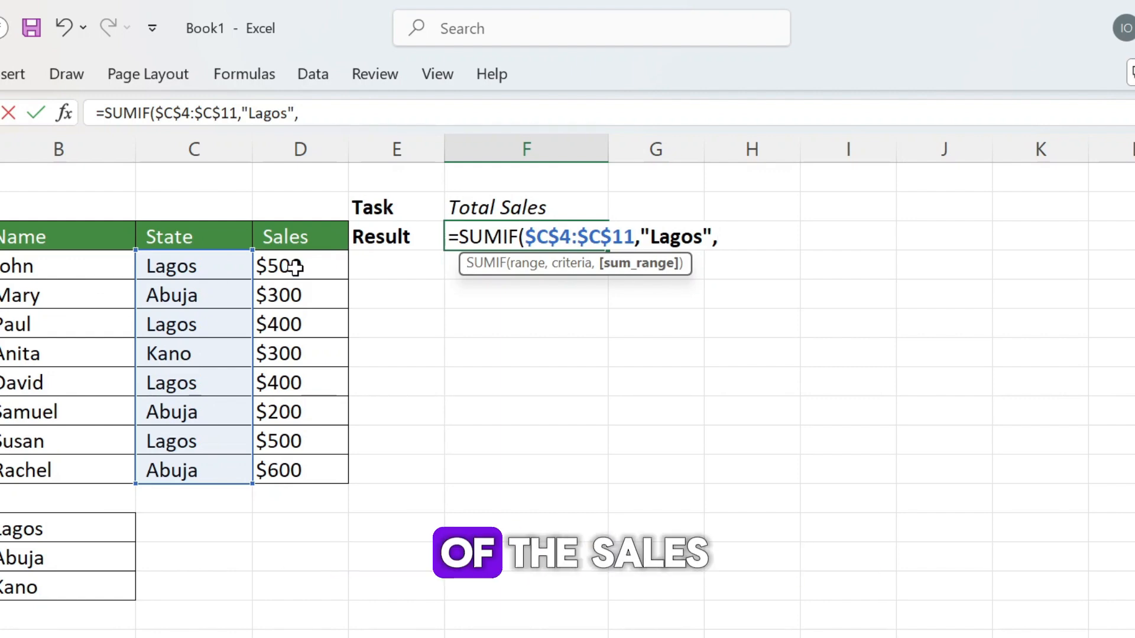
left_click_drag(295, 267, 307, 463)
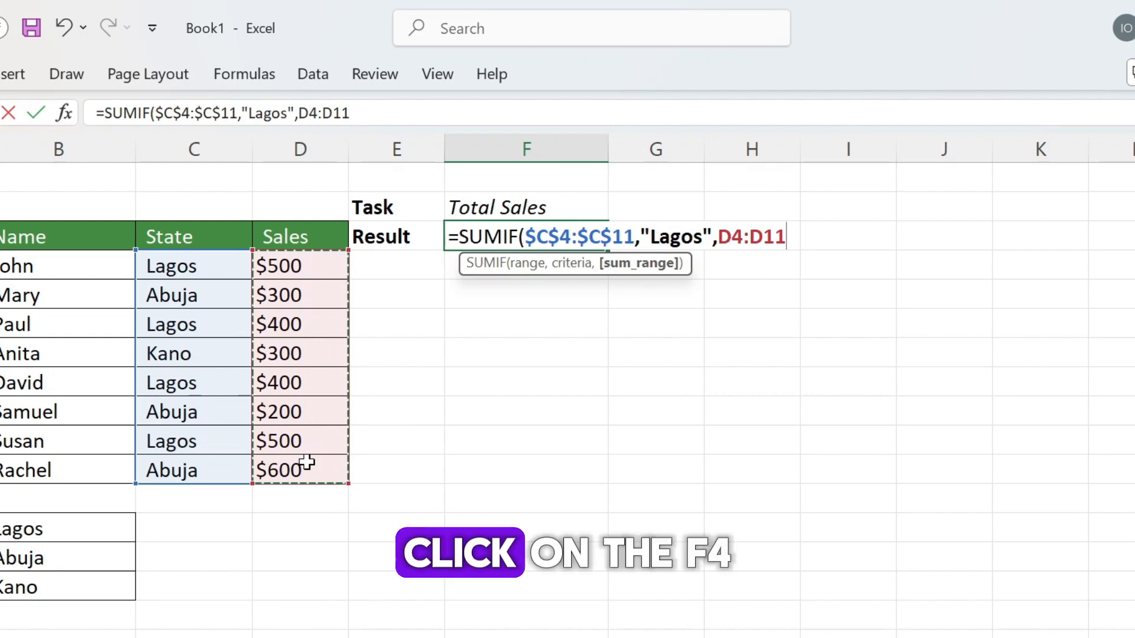
key("F4")
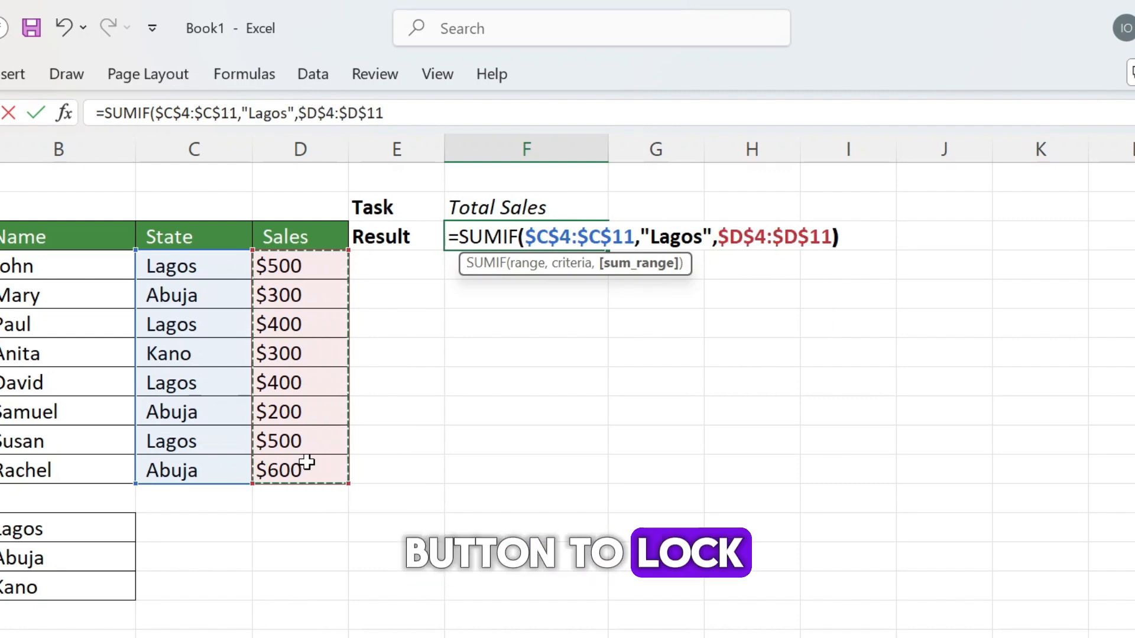
type(")")
key("Return")
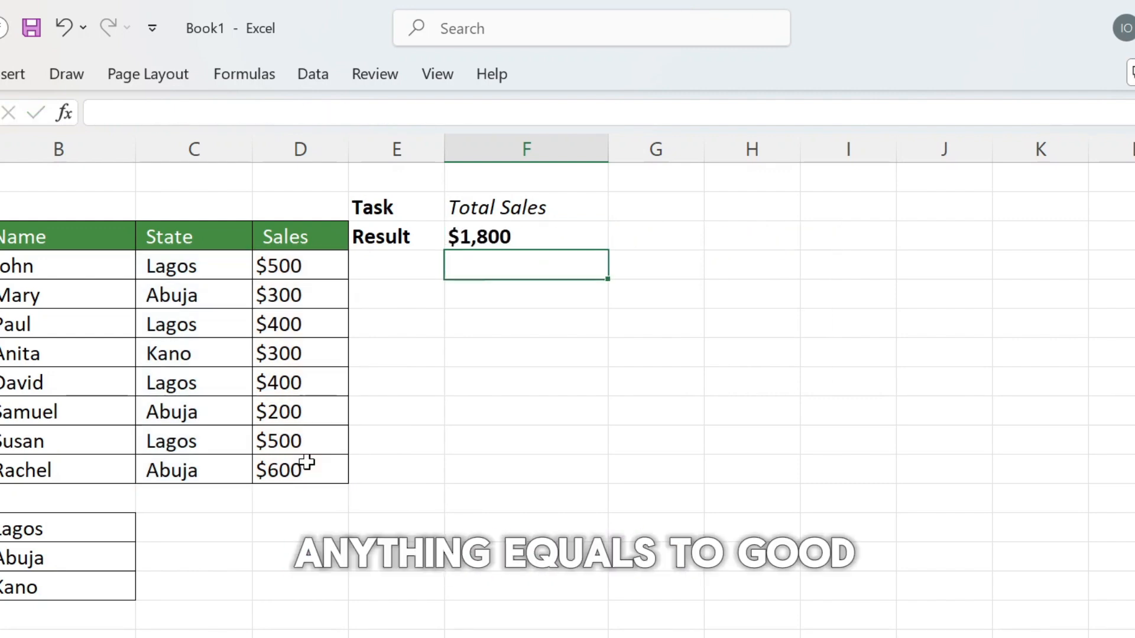
Step: Change the criteria of the SUMIF formula in cell F3 to "Abuja"
left_click(494, 236)
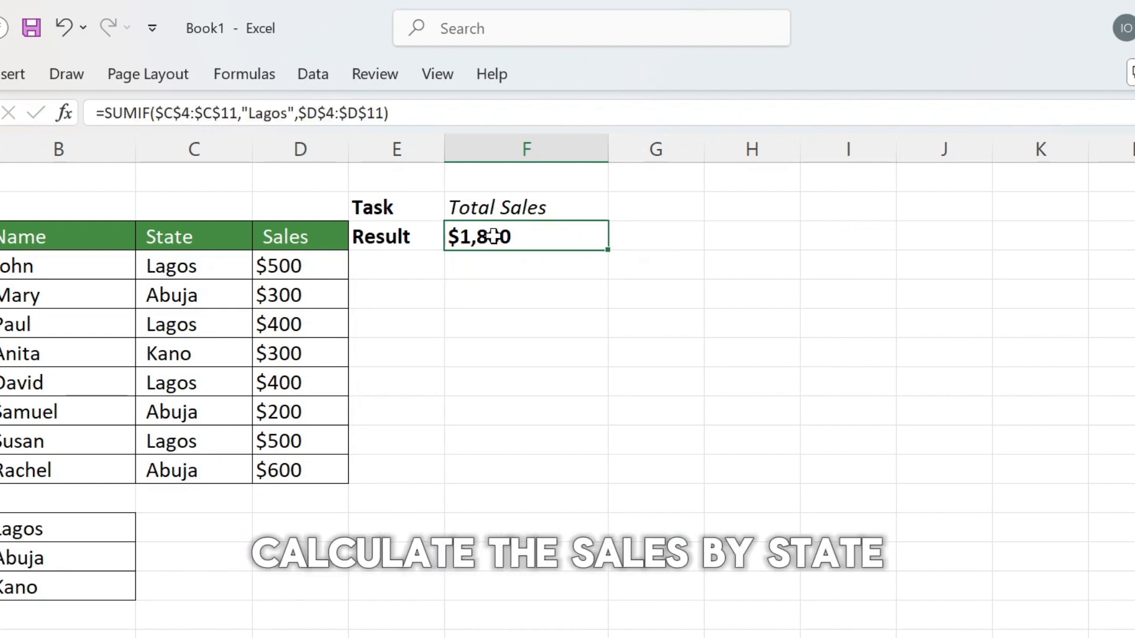
double_click(494, 236)
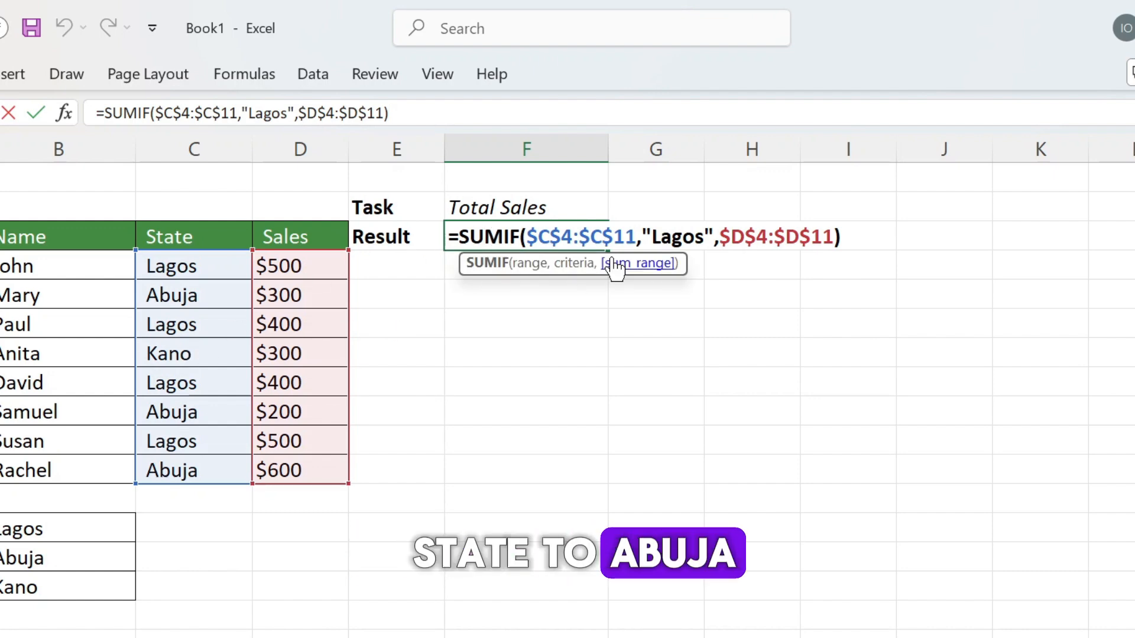
double_click(672, 236)
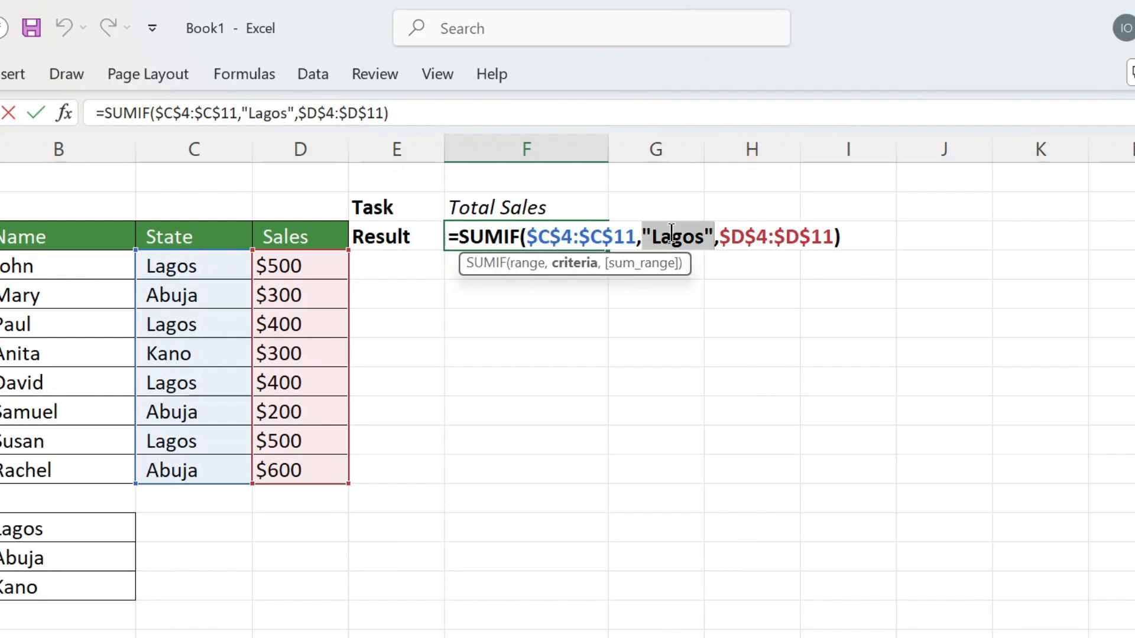
type("Abuja")
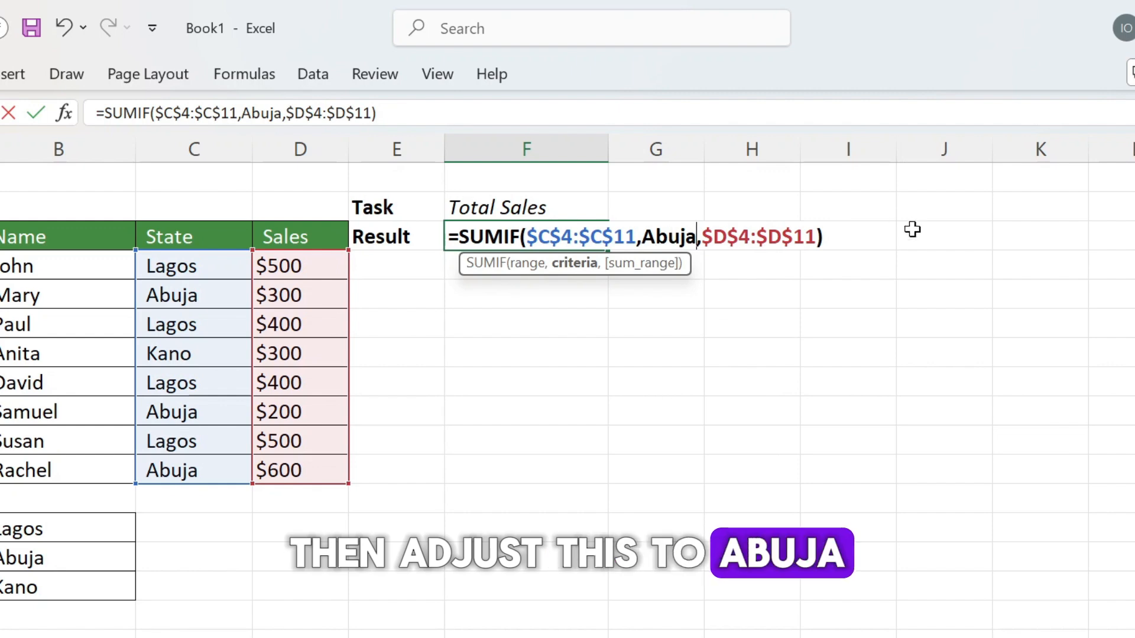
type("\"")
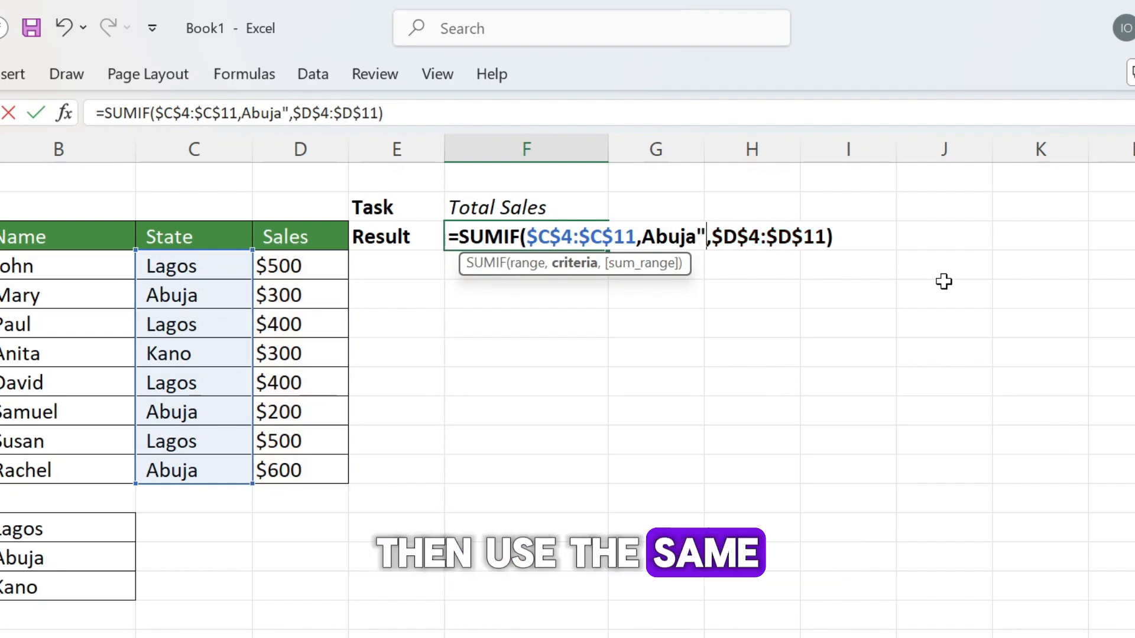
type("\"")
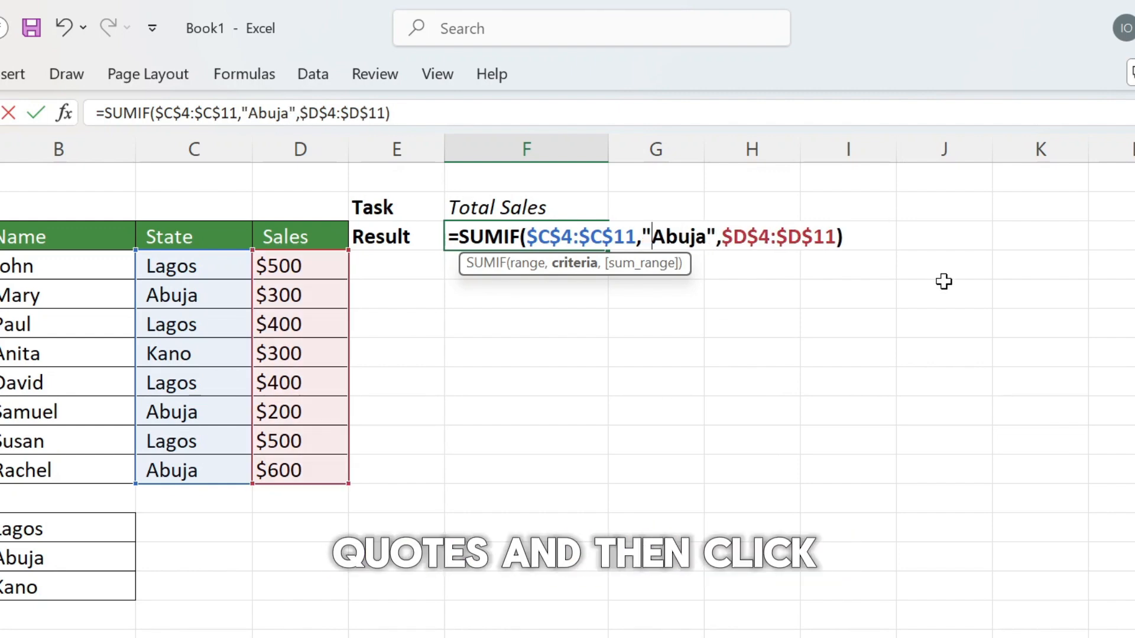
key("Return")
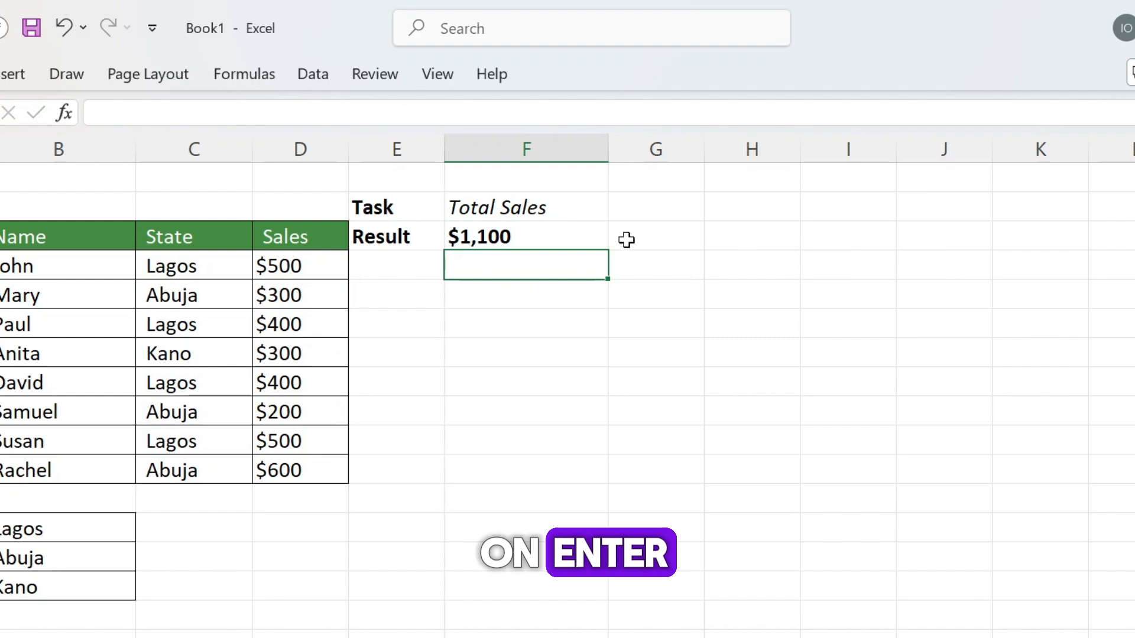
Step: Clear the SUMIF formula from the result cell F3
left_click(484, 232)
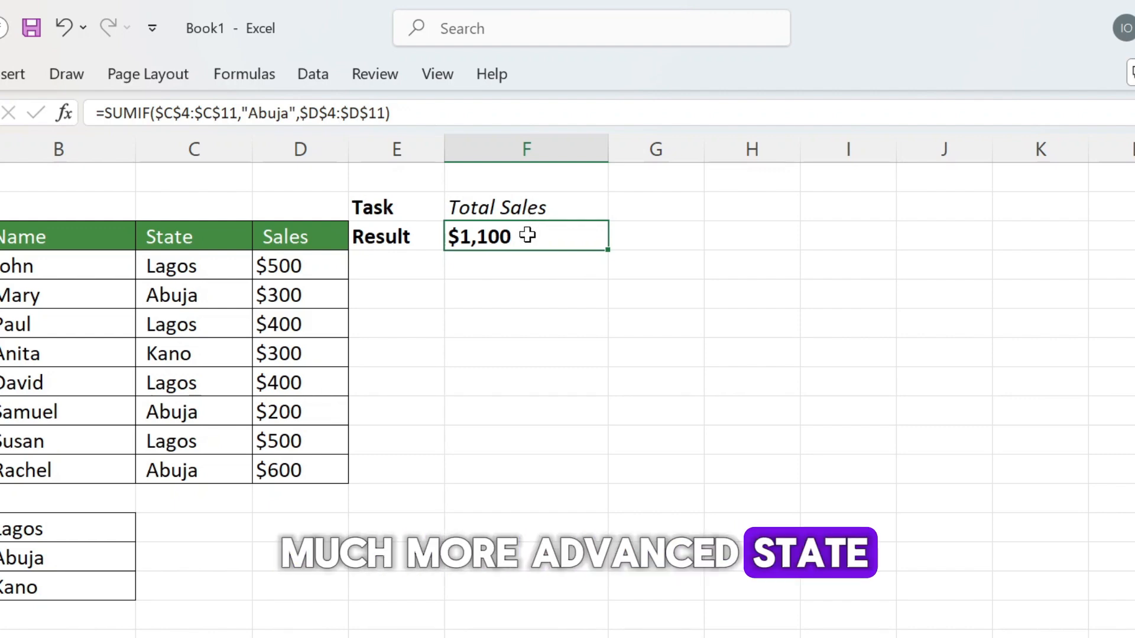
left_click(664, 204)
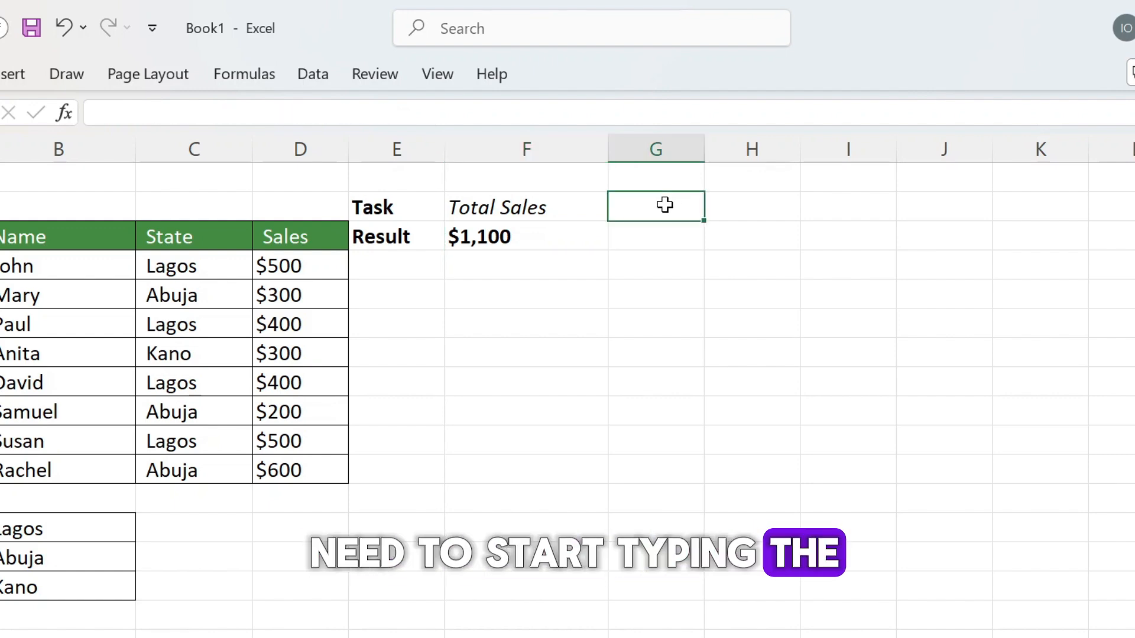
left_click(488, 242)
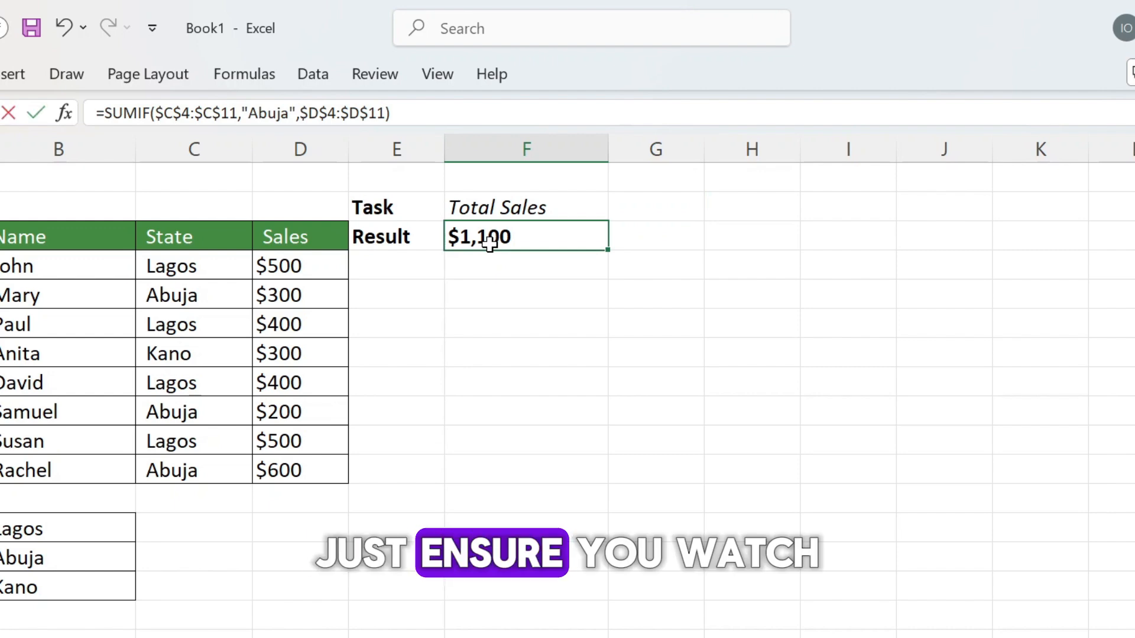
double_click(488, 242)
left_click(486, 292)
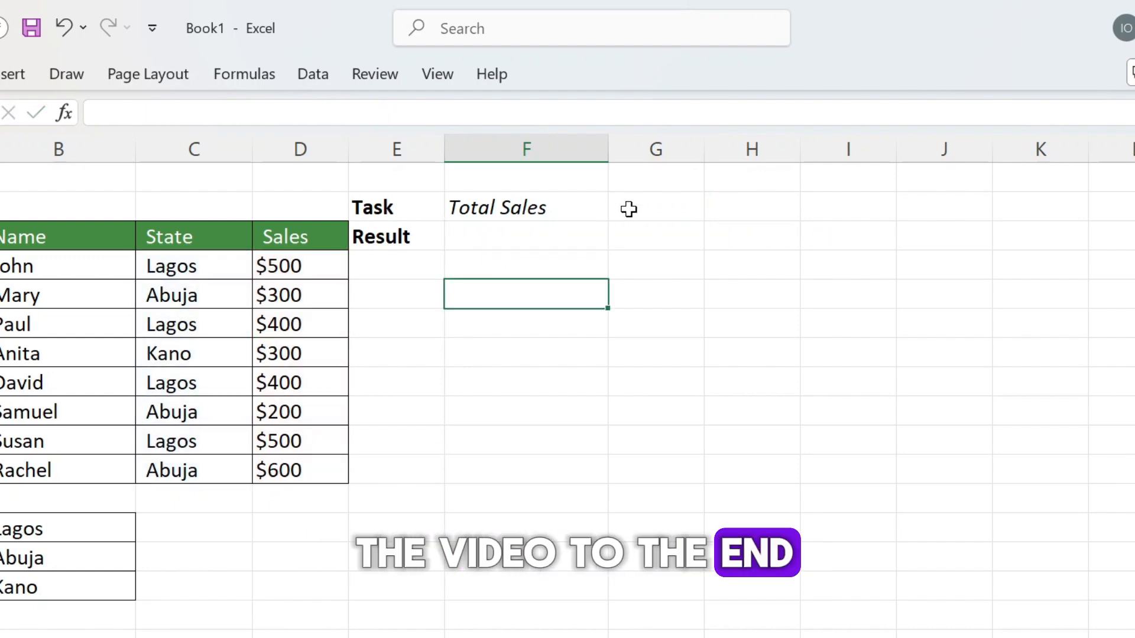
Step: Open the data validation settings for cell G2, next to the Total Sales task
left_click(639, 206)
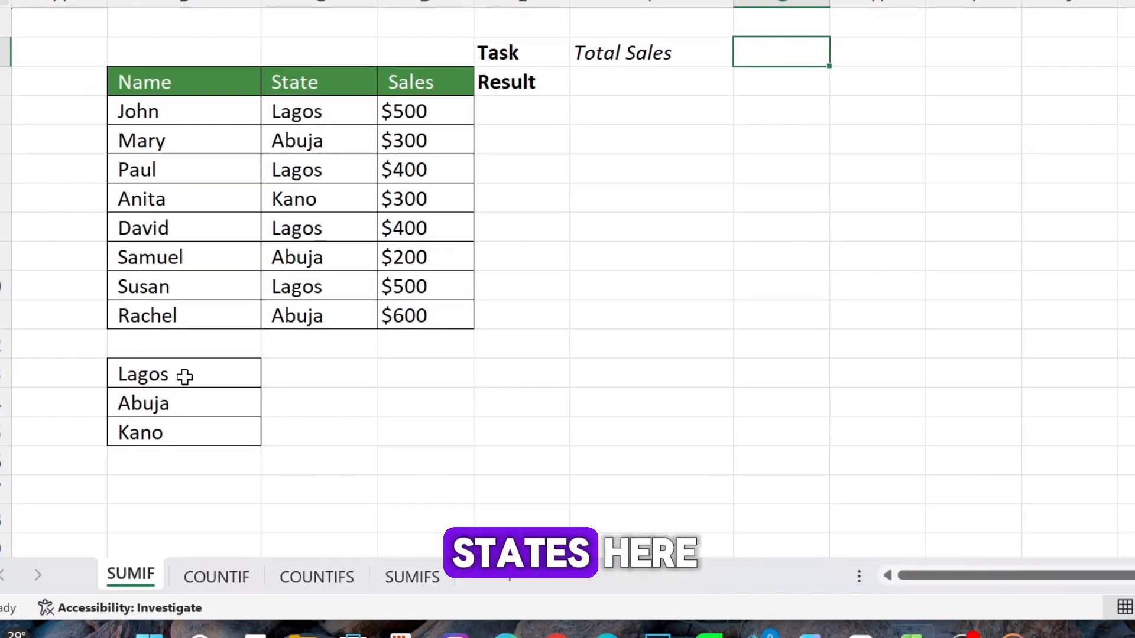
left_click(59, 529)
left_click_drag(213, 364, 210, 394)
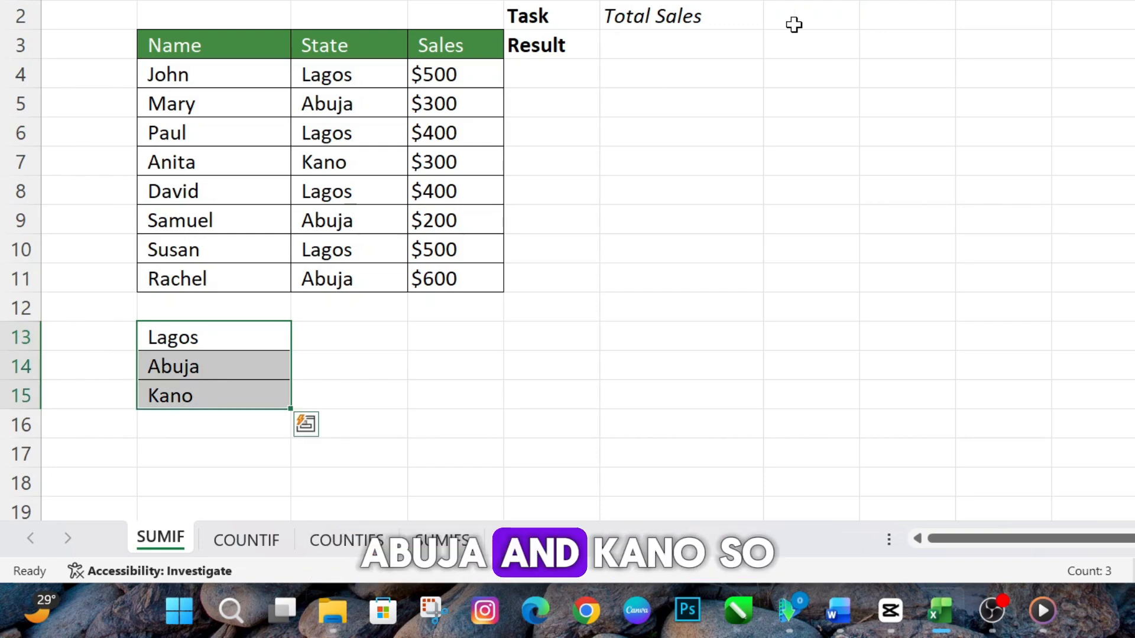
left_click(799, 17)
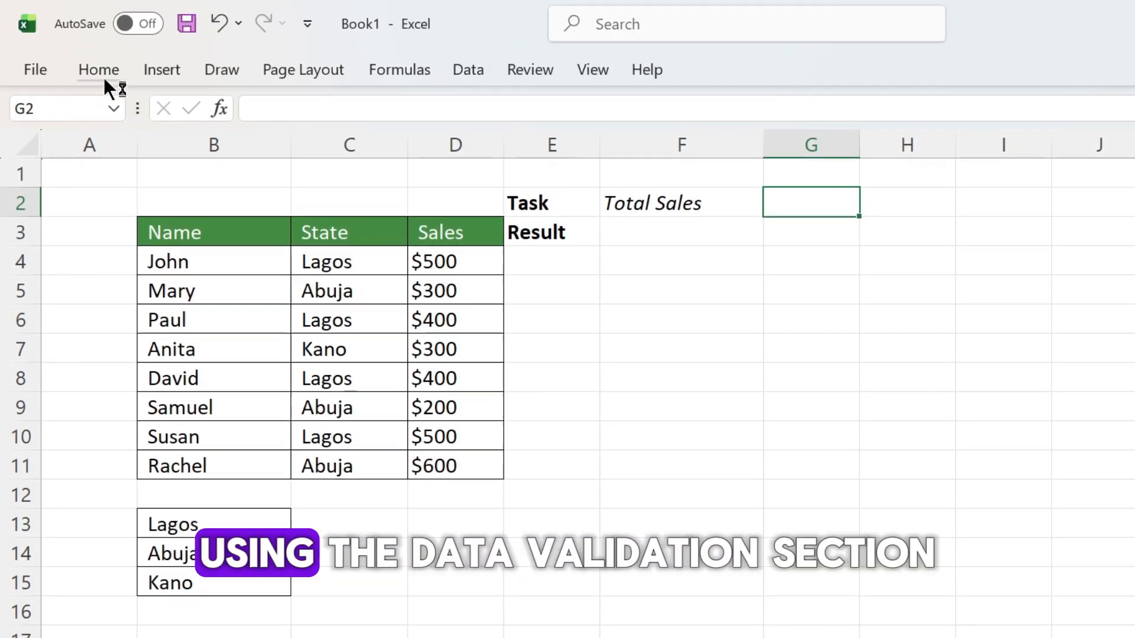
left_click(99, 79)
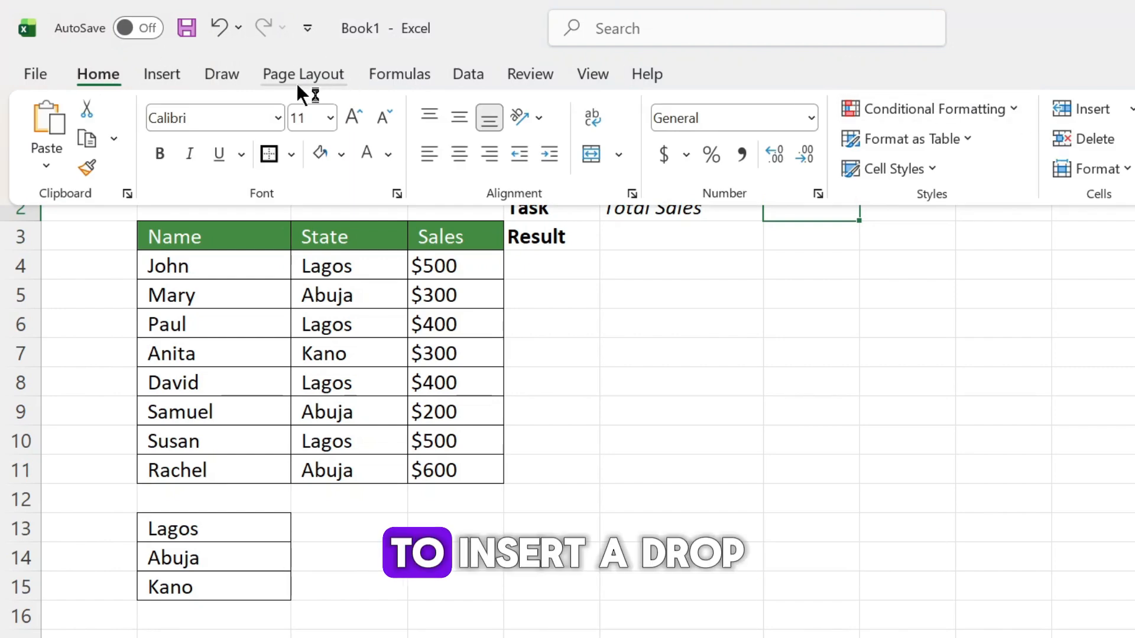
left_click(461, 73)
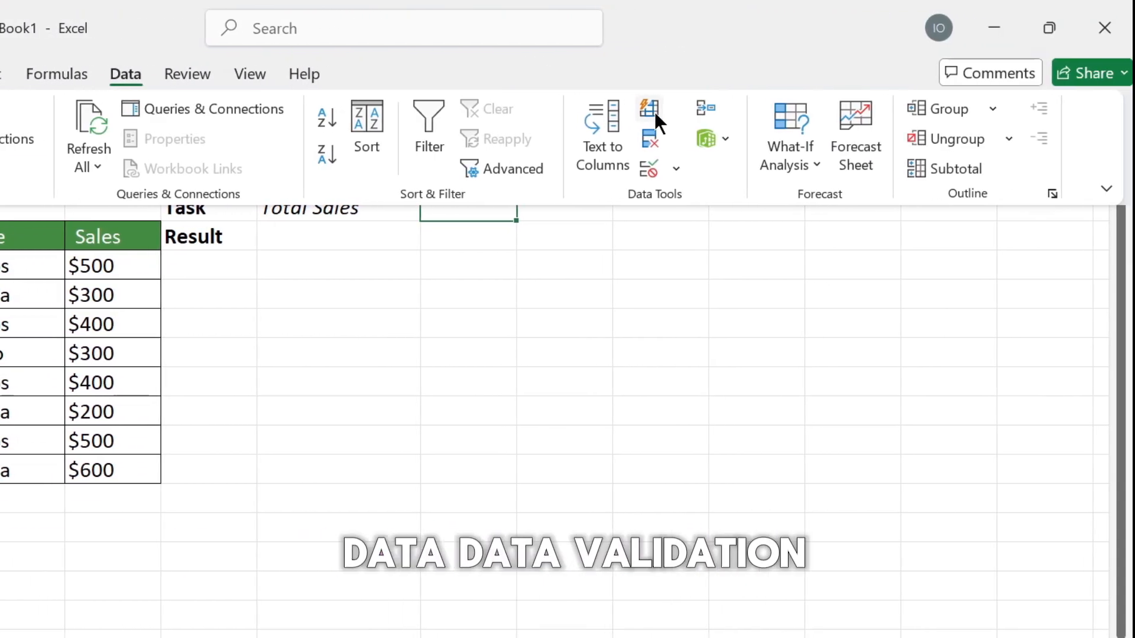
left_click(717, 168)
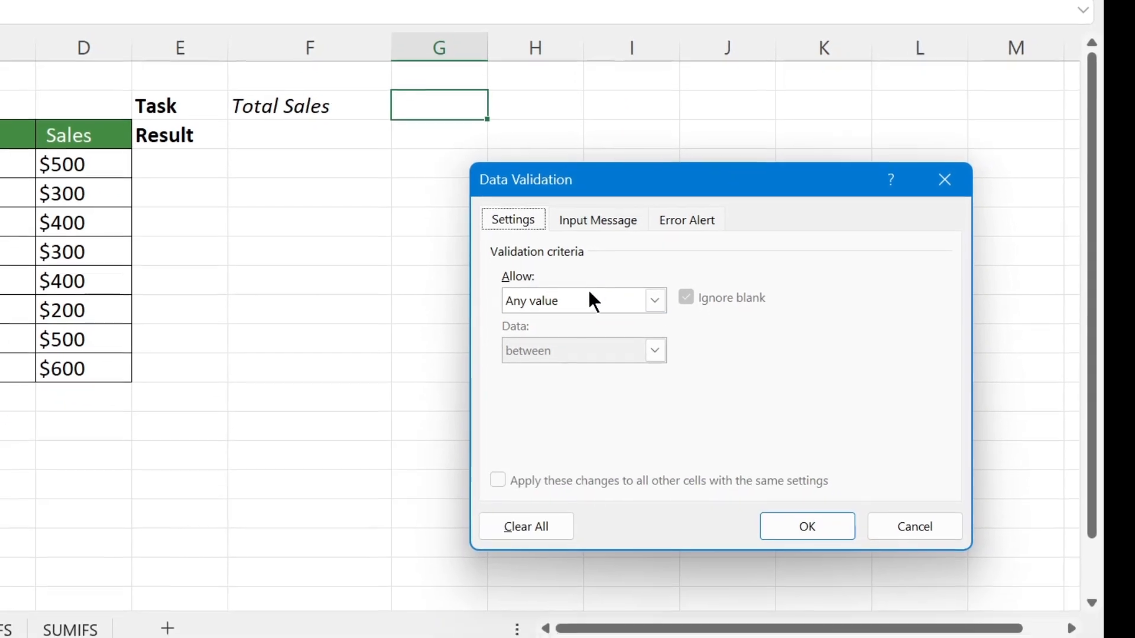
Step: Restrict cell G2 to a drop-down List sourced from the state names in =$B$13:$B$15, and open the drop-down to check it
left_click(593, 361)
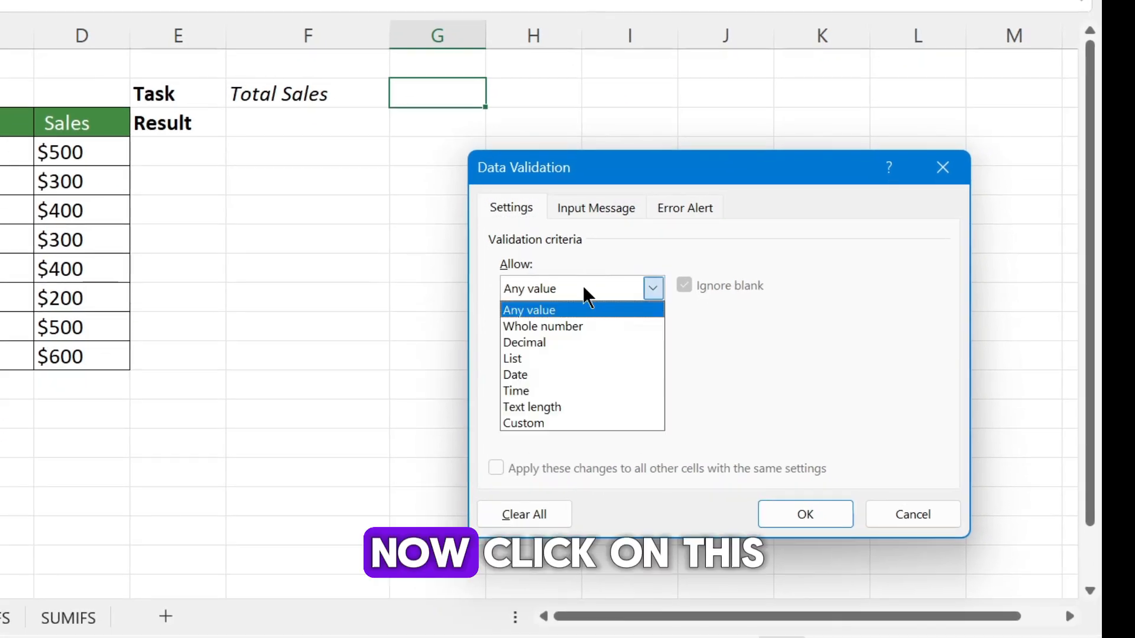
left_click(566, 361)
left_click(582, 387)
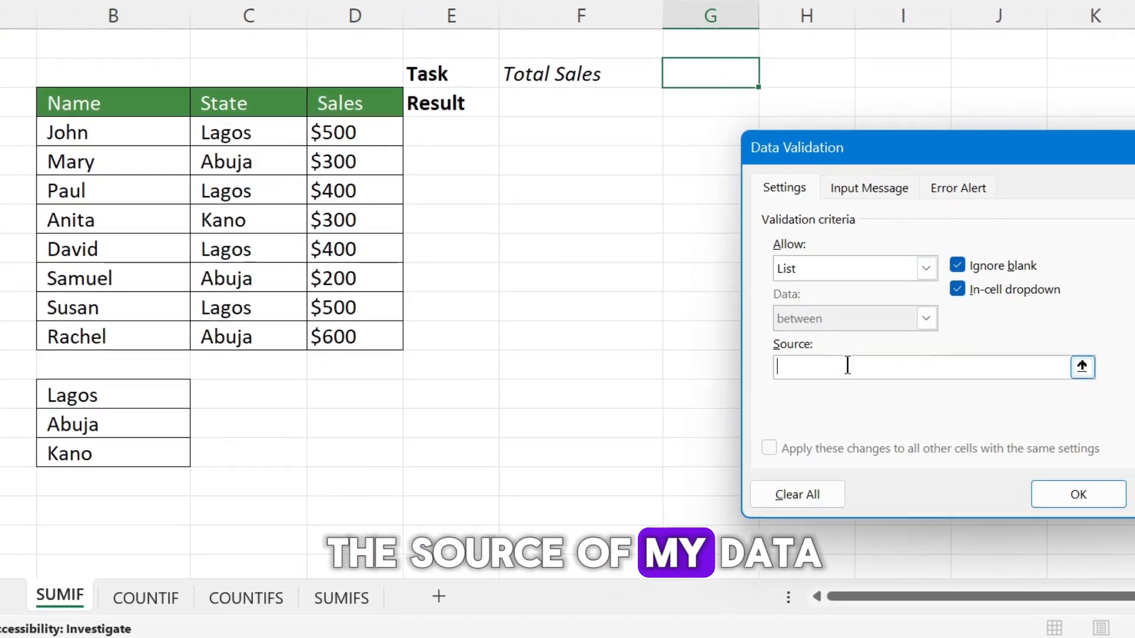
left_click(40, 395)
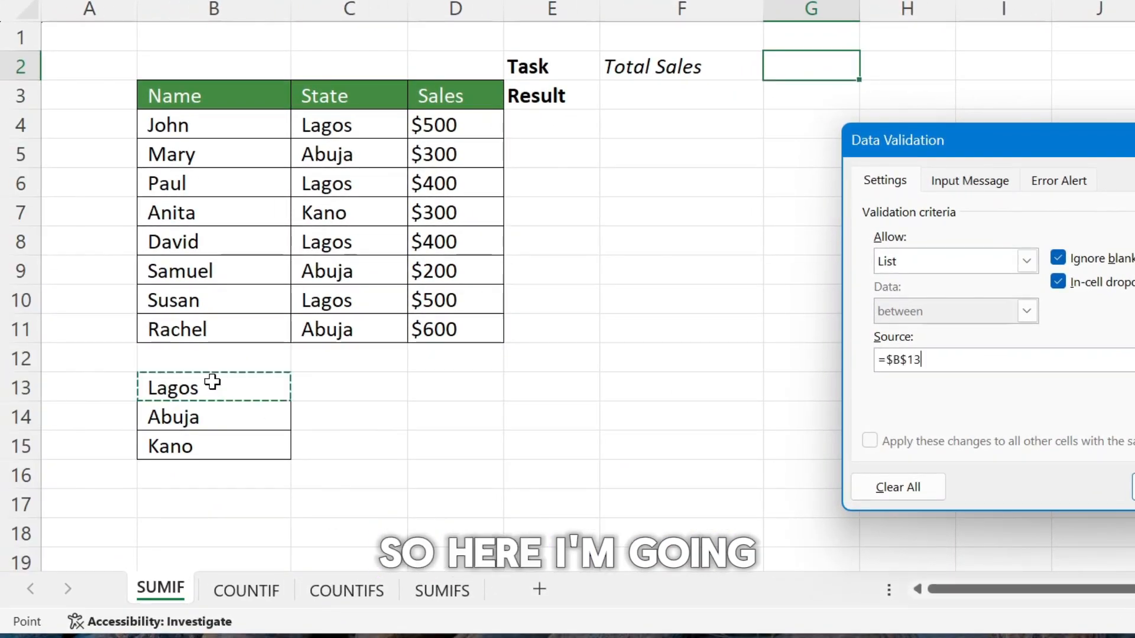
left_click_drag(213, 382, 203, 447)
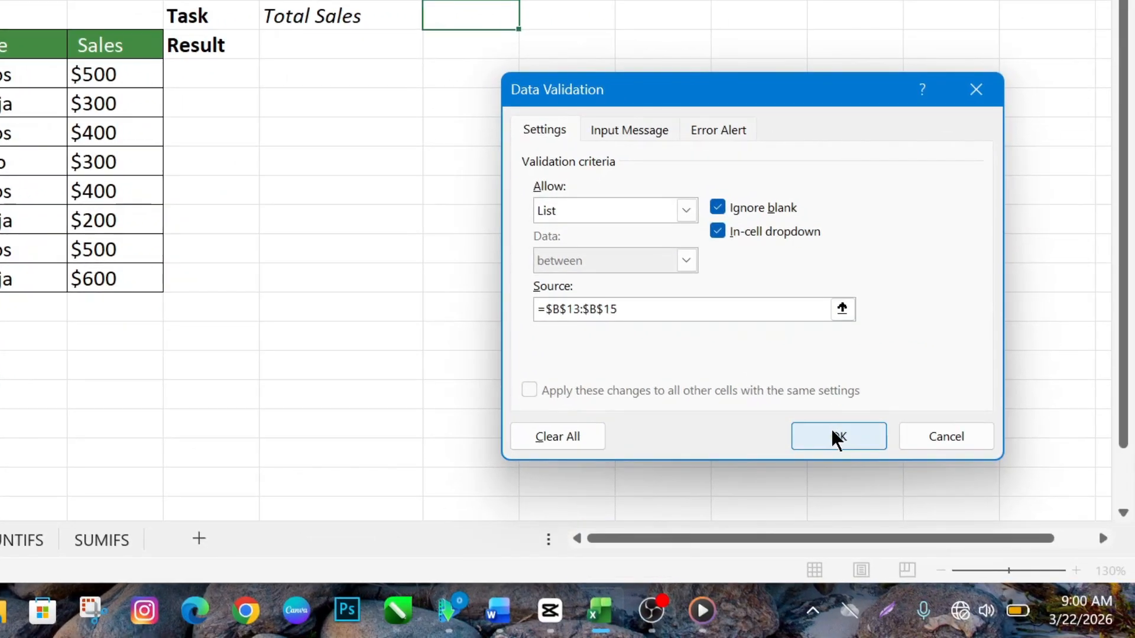
left_click(984, 454)
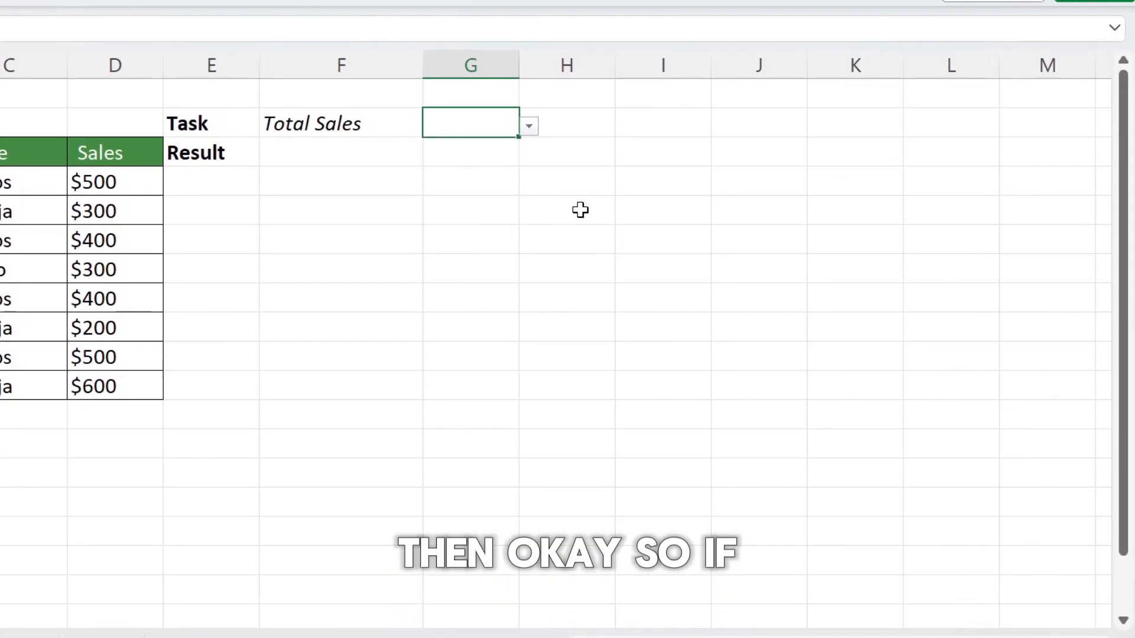
left_click(529, 68)
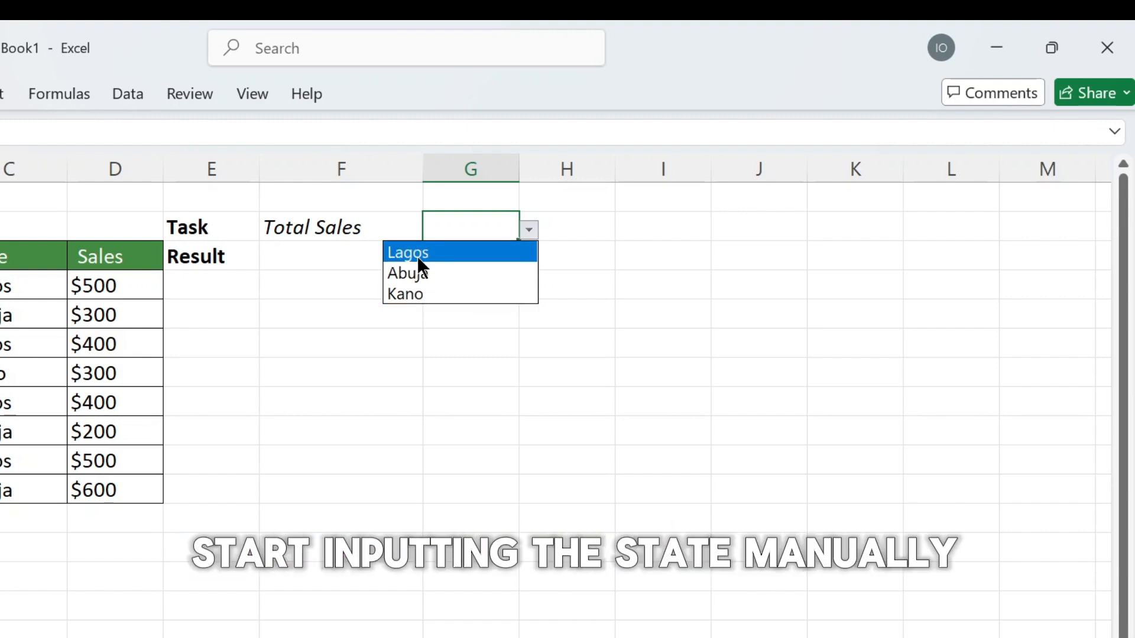
Step: Start a SUMIF formula in result cell F3 with the state cells C4:C11 as the criteria range
left_click(301, 247)
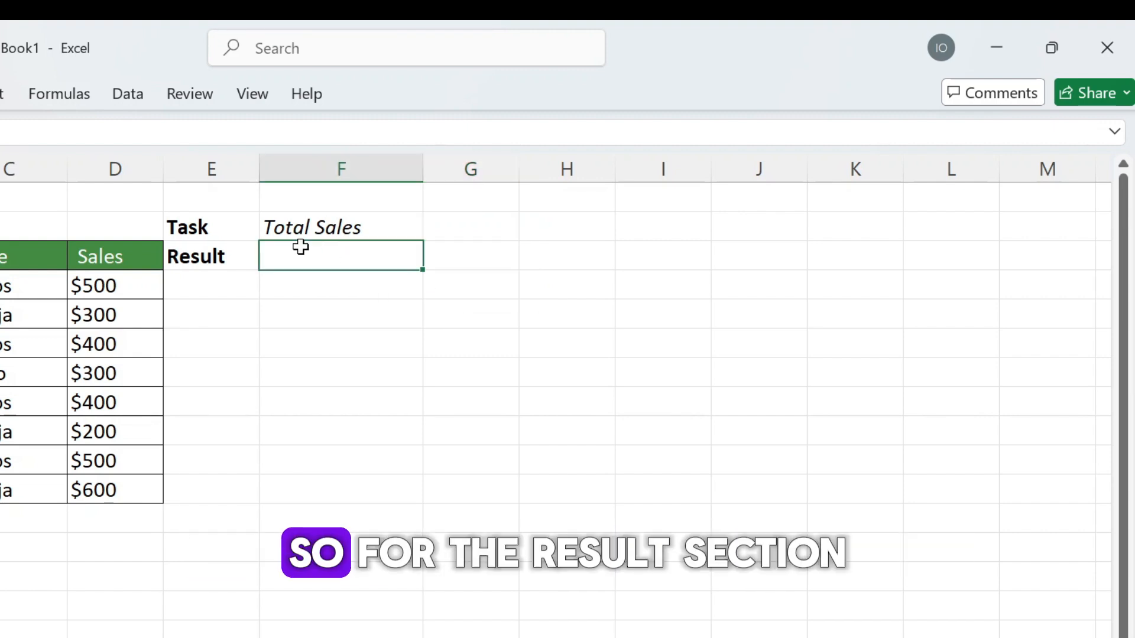
double_click(301, 254)
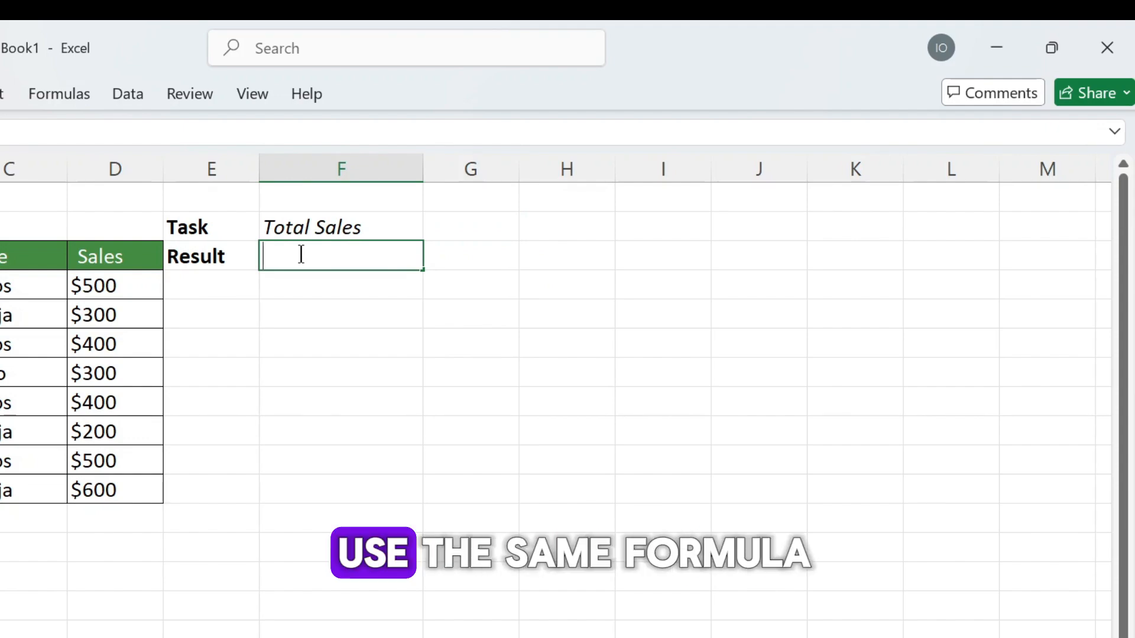
type("=sumi")
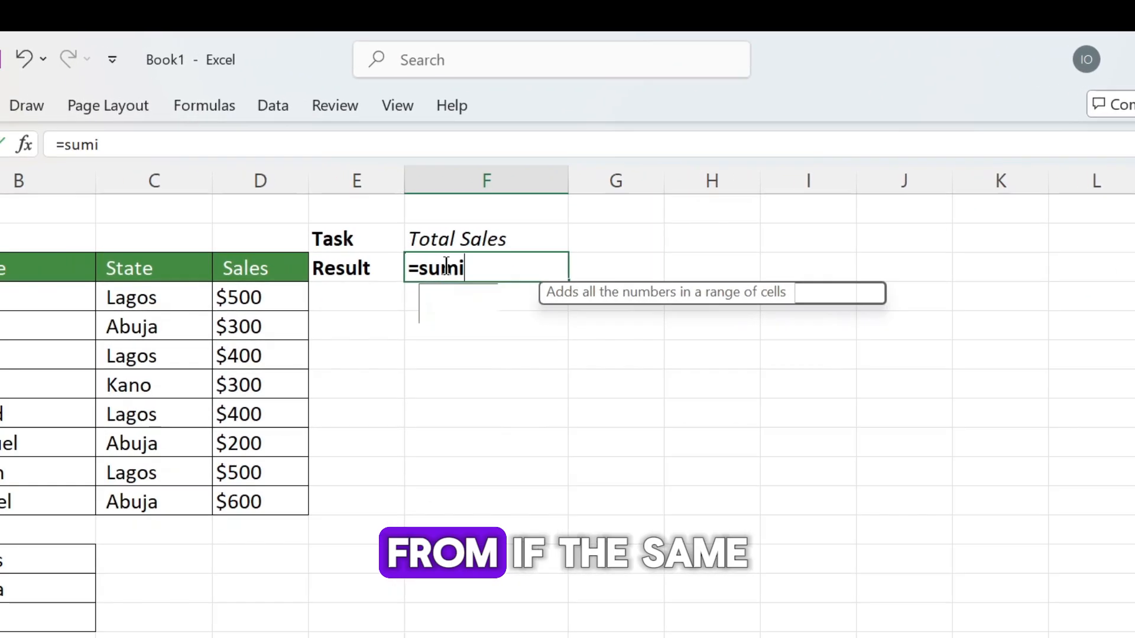
type("f")
key("Tab")
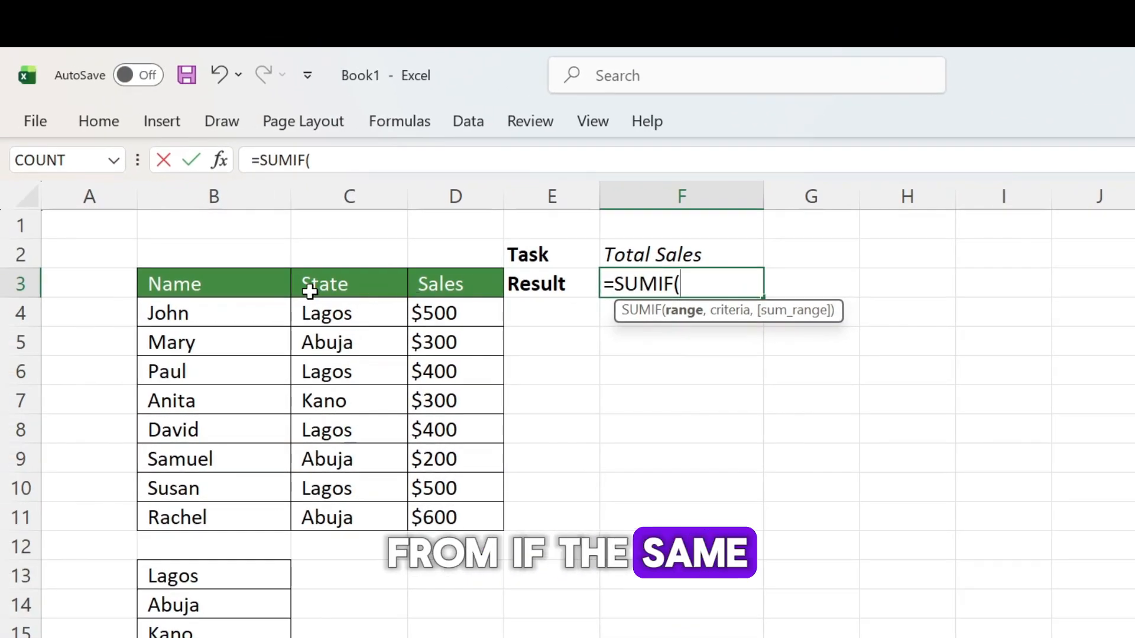
left_click_drag(326, 311, 342, 517)
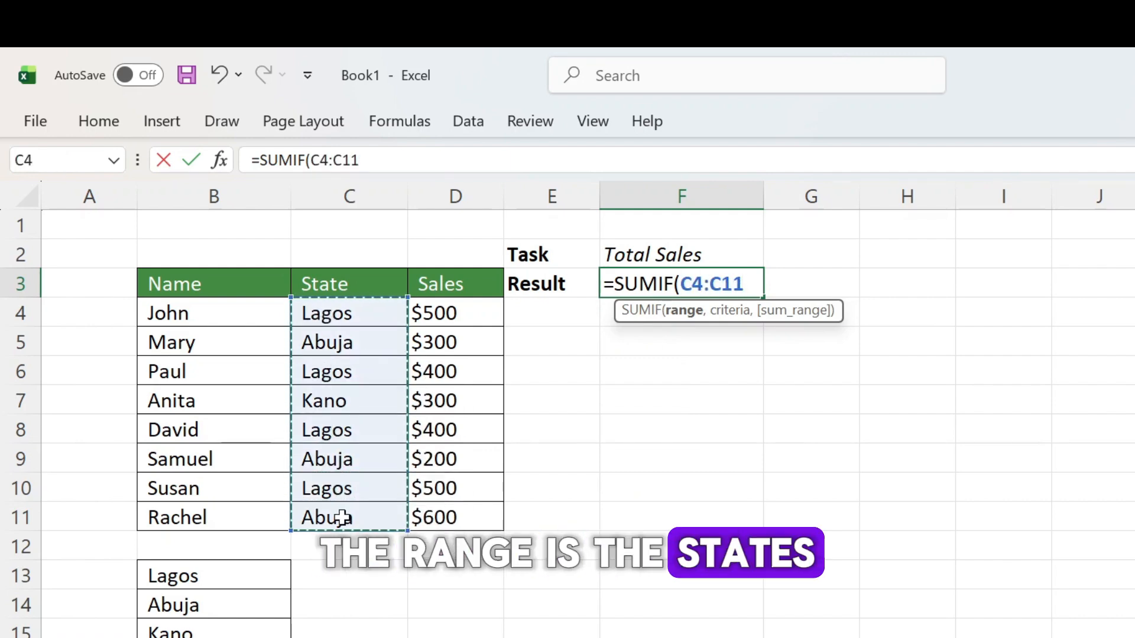
type(",")
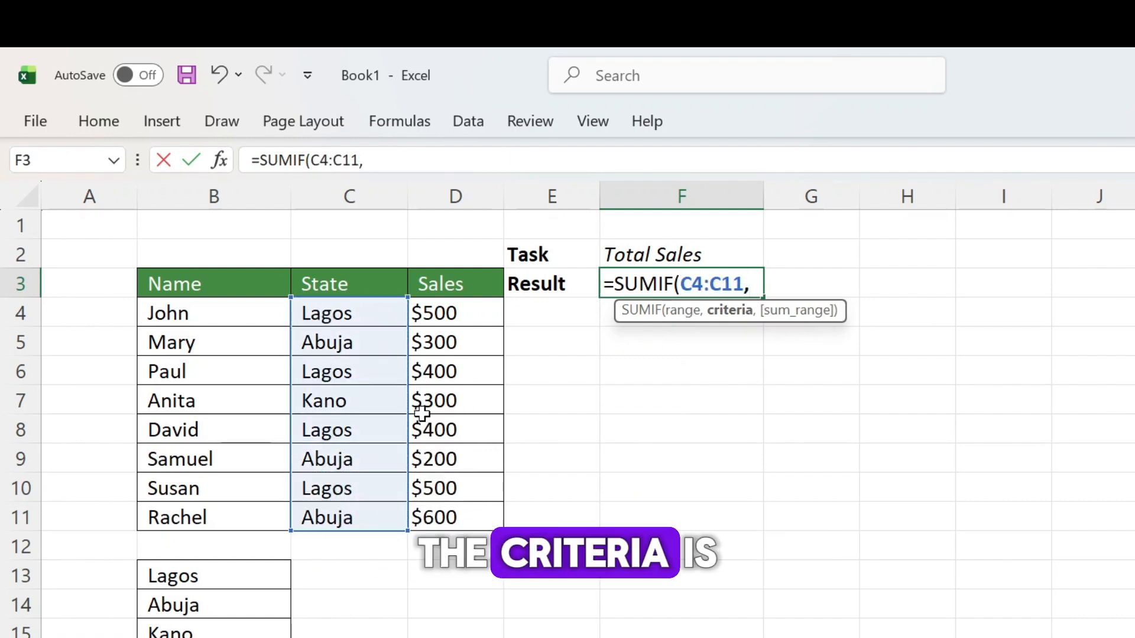
Step: Complete the SUMIF formula with cell G2 as the criteria and the sales cells D4:D11 as the sum range
left_click(797, 252)
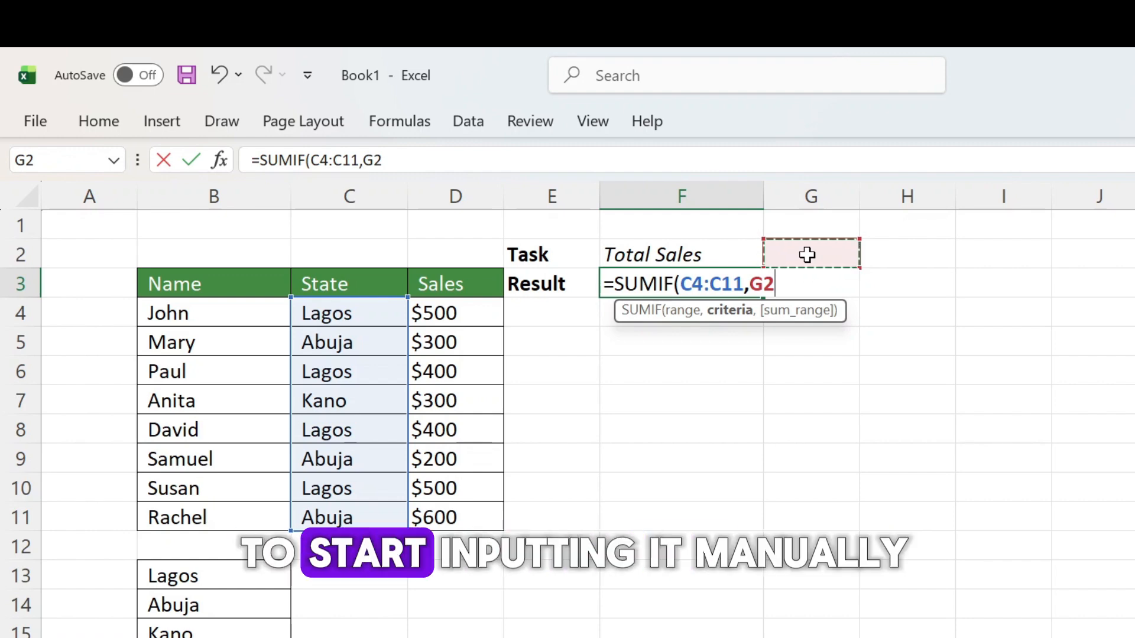
type(",")
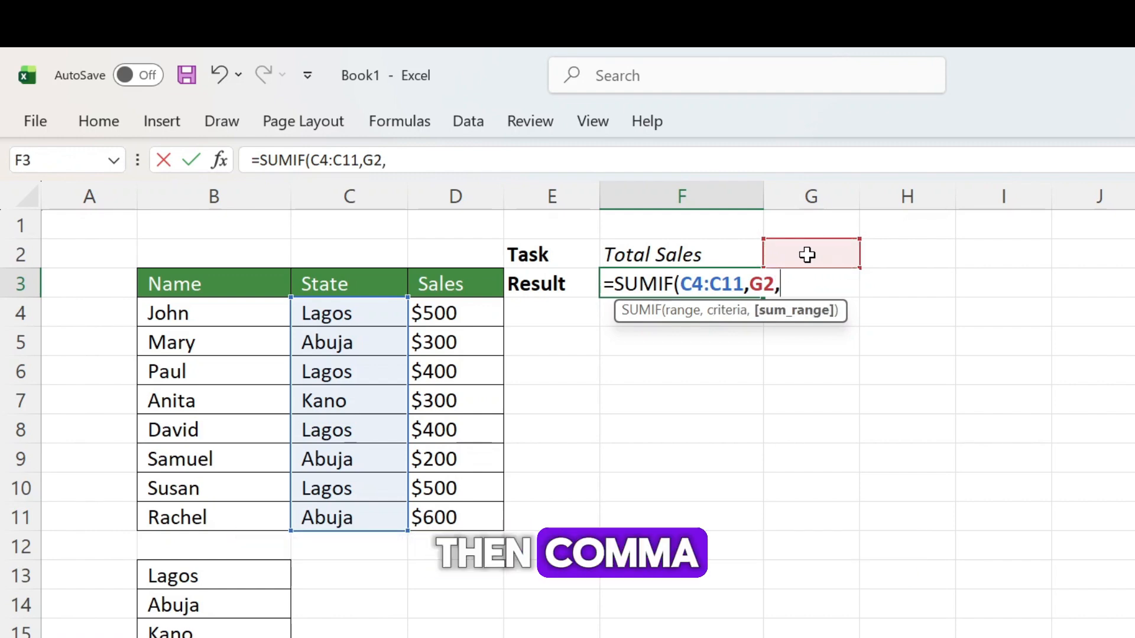
left_click_drag(447, 315, 451, 512)
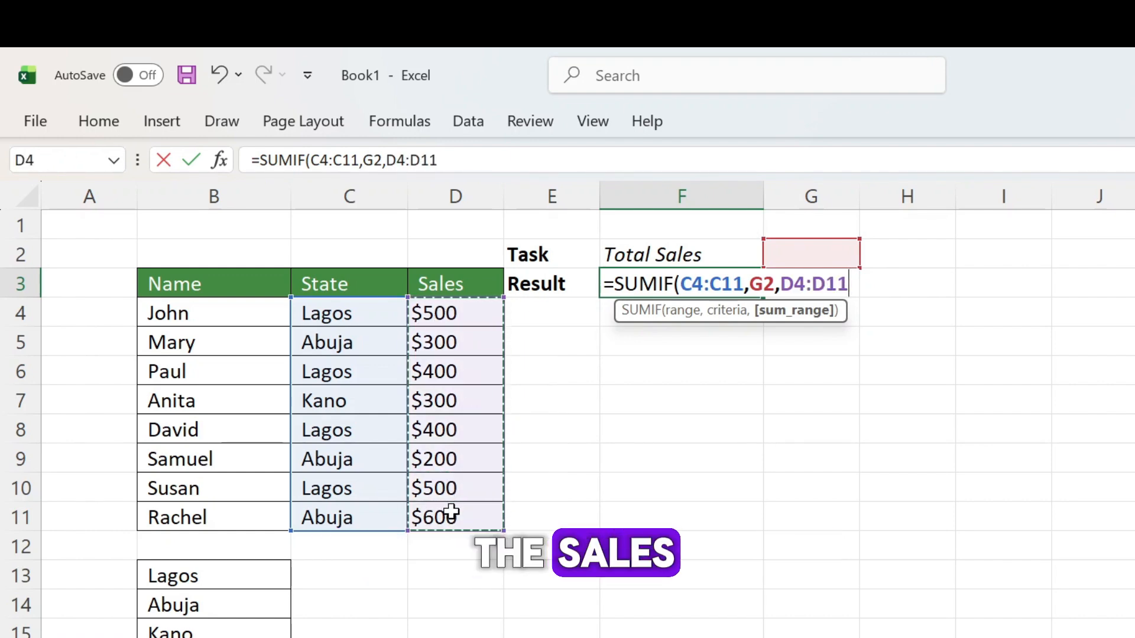
type(")")
key("Return")
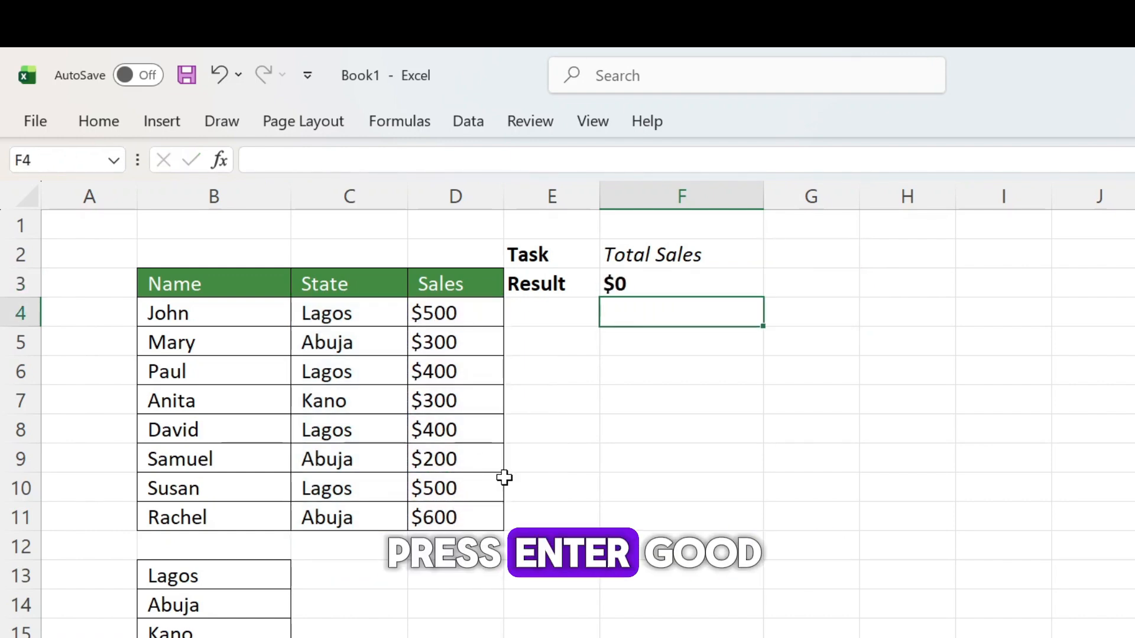
Step: Choose Lagos from the drop-down list in cell G2
left_click(818, 254)
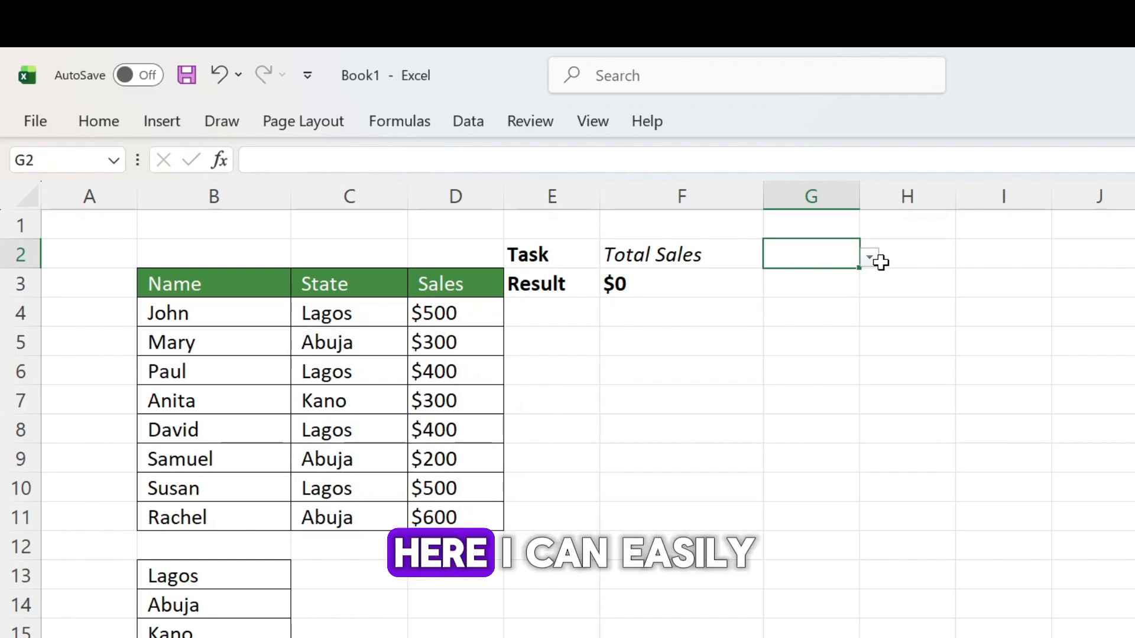
left_click(880, 262)
left_click(823, 260)
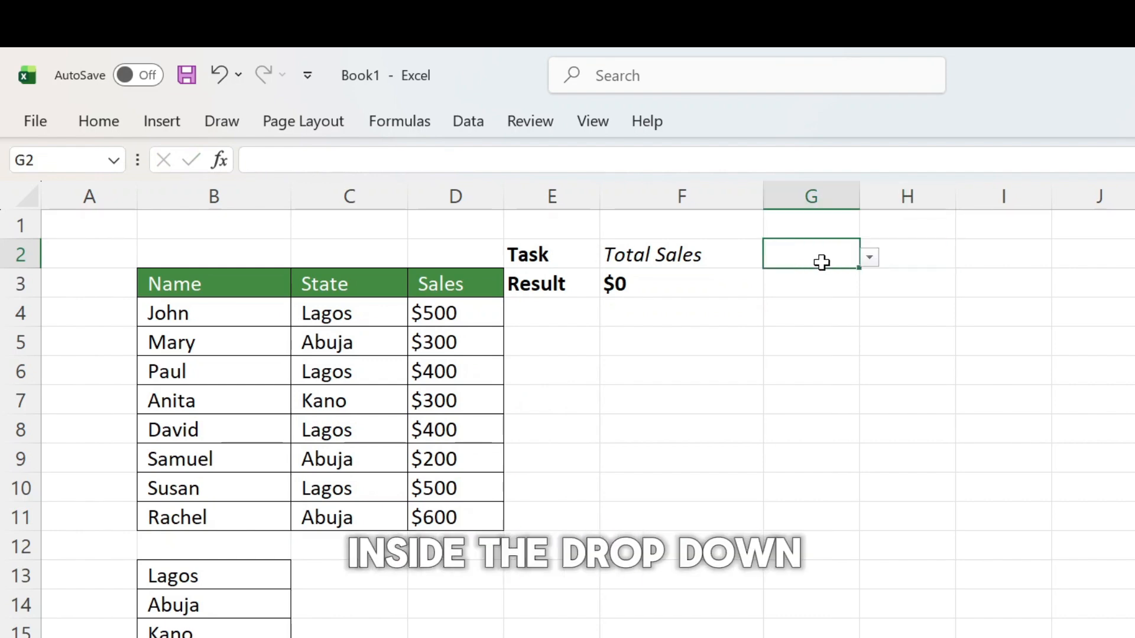
left_click(869, 258)
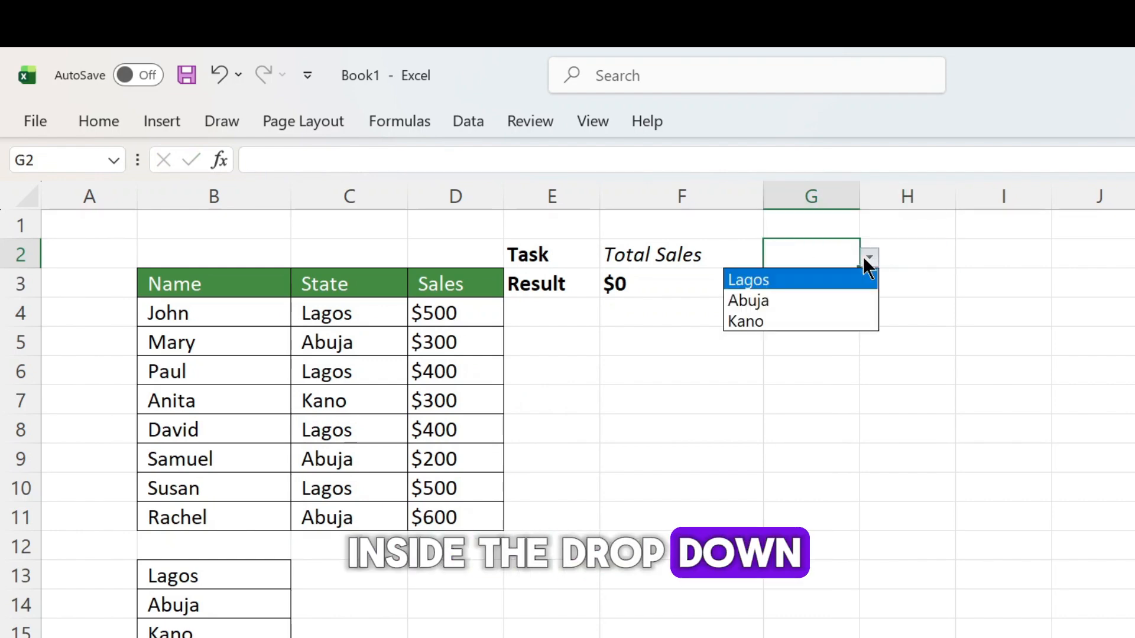
left_click(822, 295)
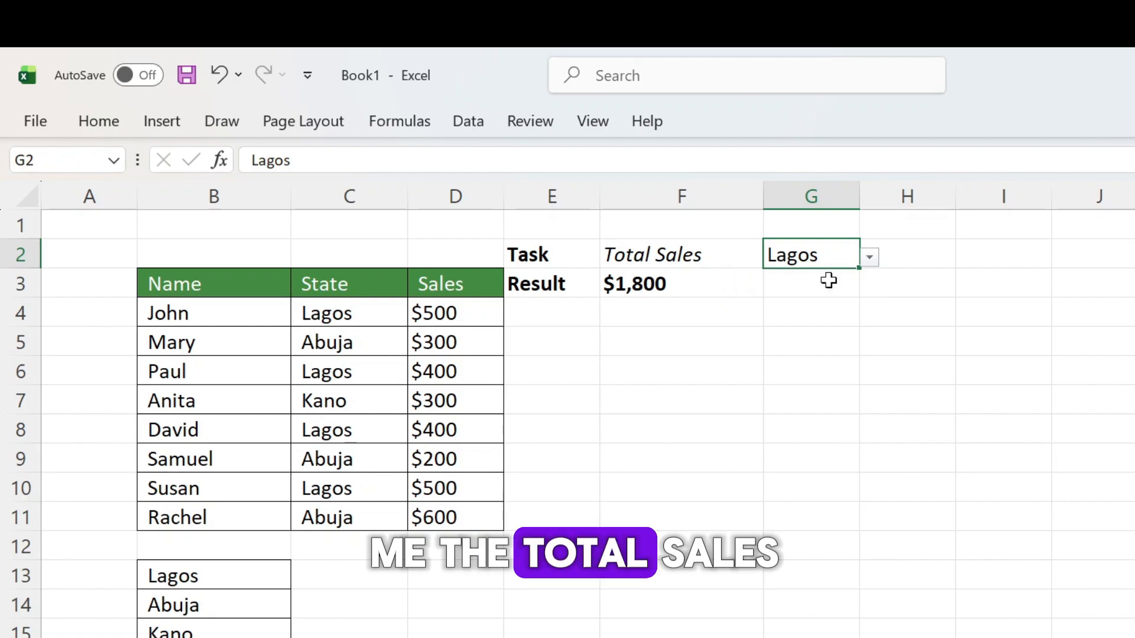
Step: Change the state in the drop-down cell G2 to Abuja
left_click(870, 257)
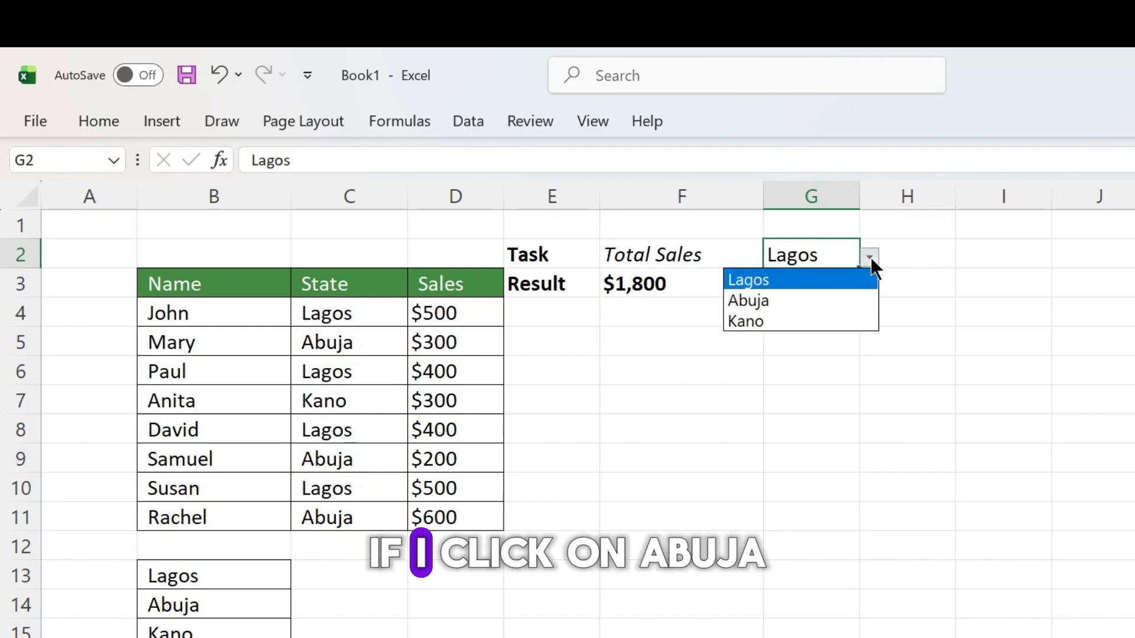
left_click(838, 304)
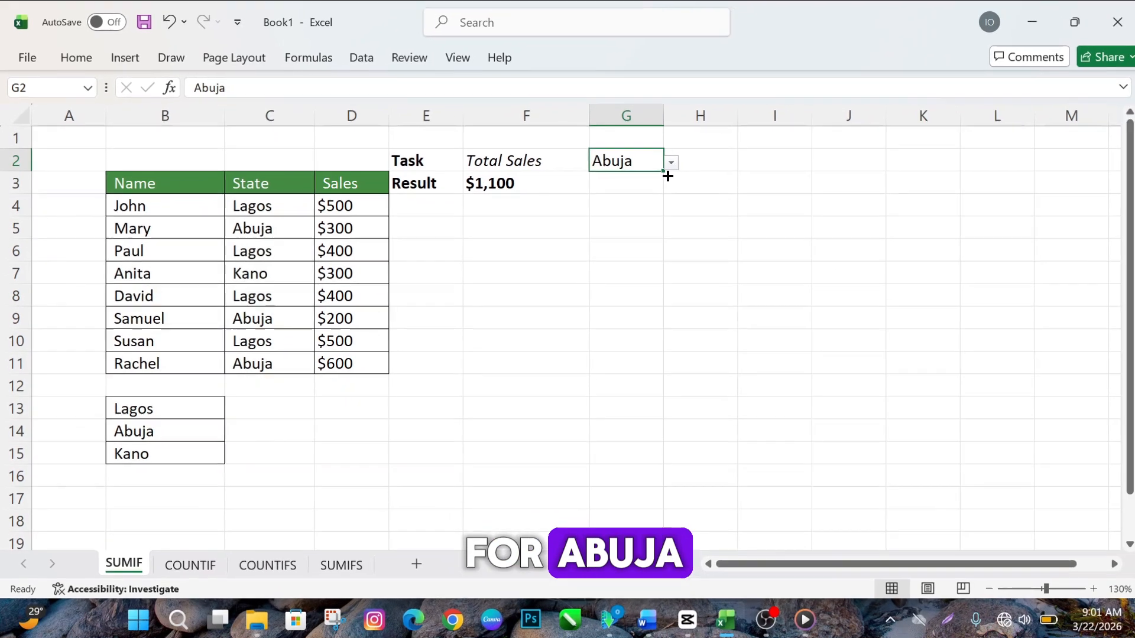
left_click(742, 197)
left_click(632, 212)
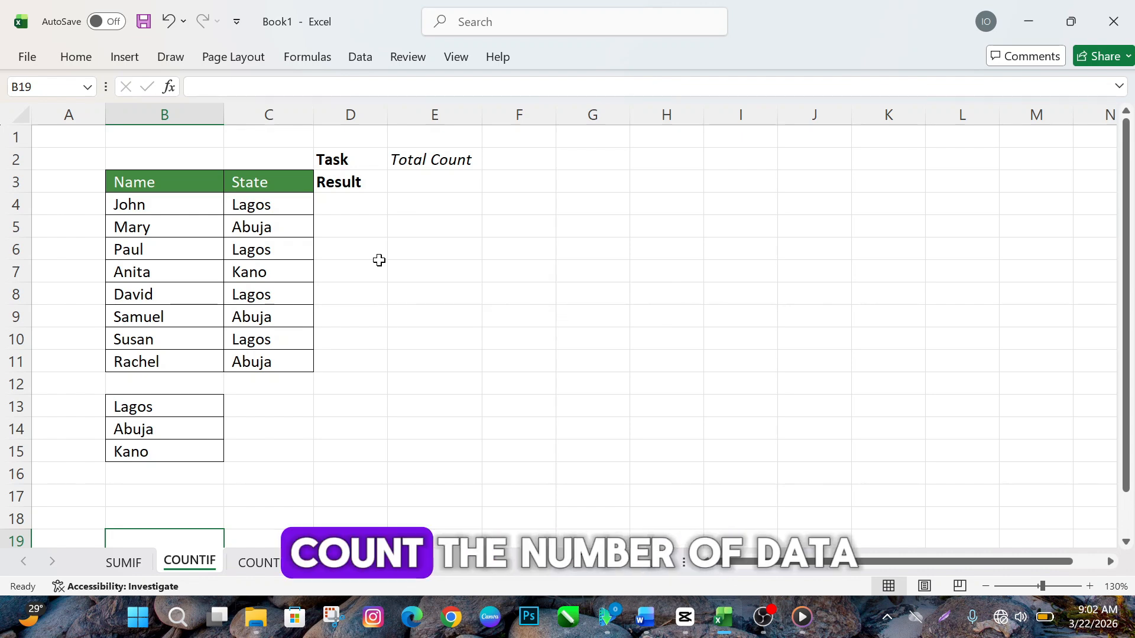
Step: On the COUNTIF sheet, start a COUNTIF formula in result cell E3 under Total Count
left_click(425, 186)
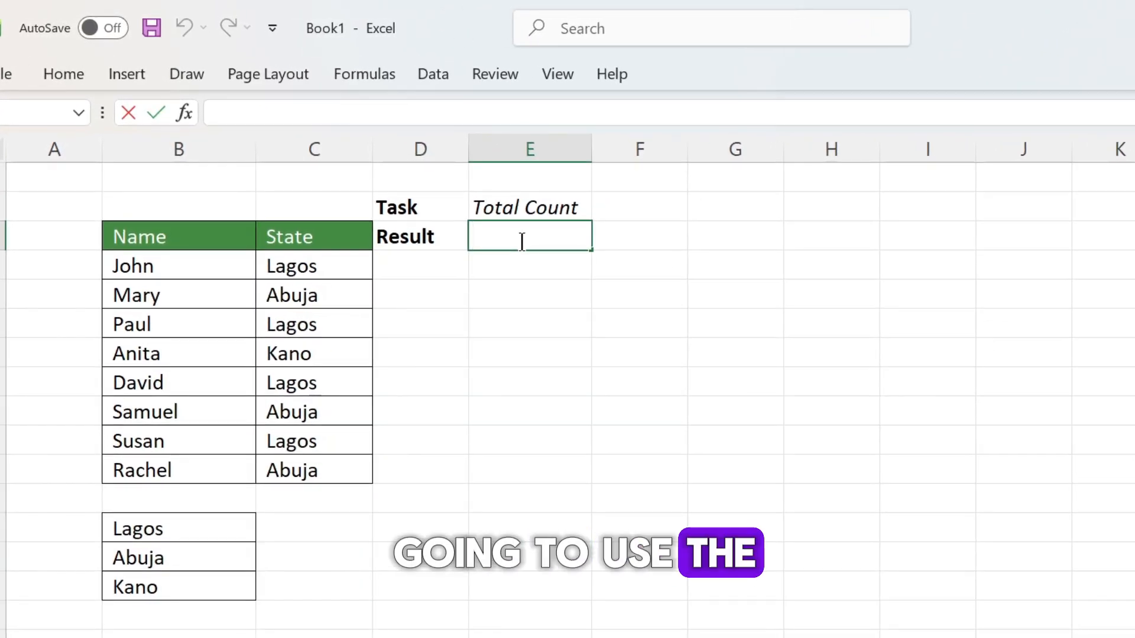
type("=counf")
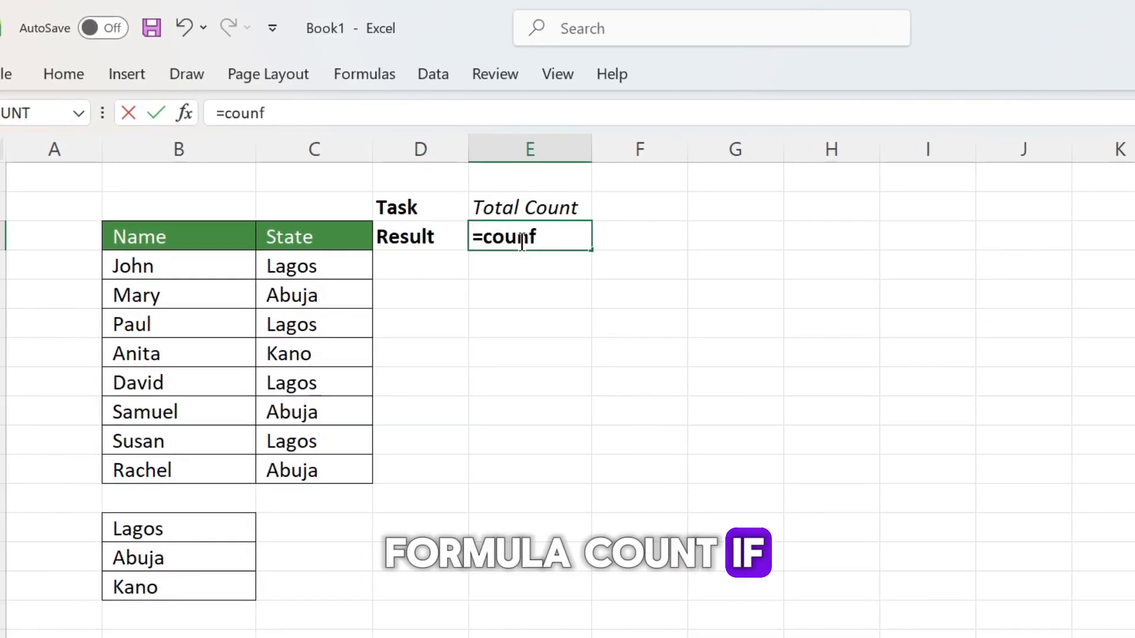
key("BackSpace")
type("tif")
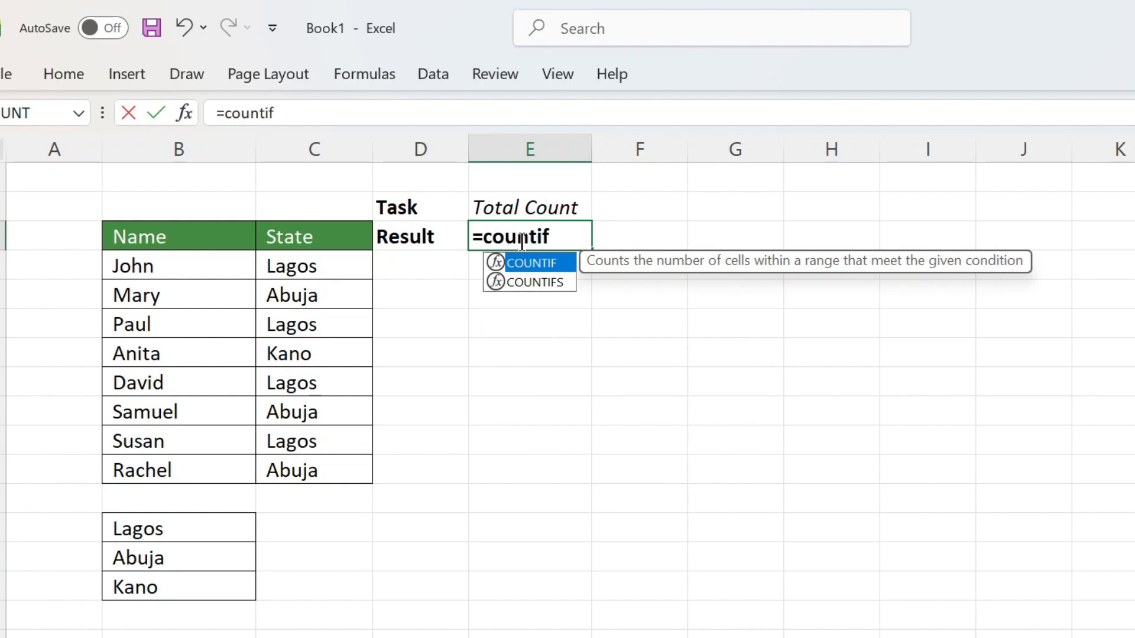
key("Tab")
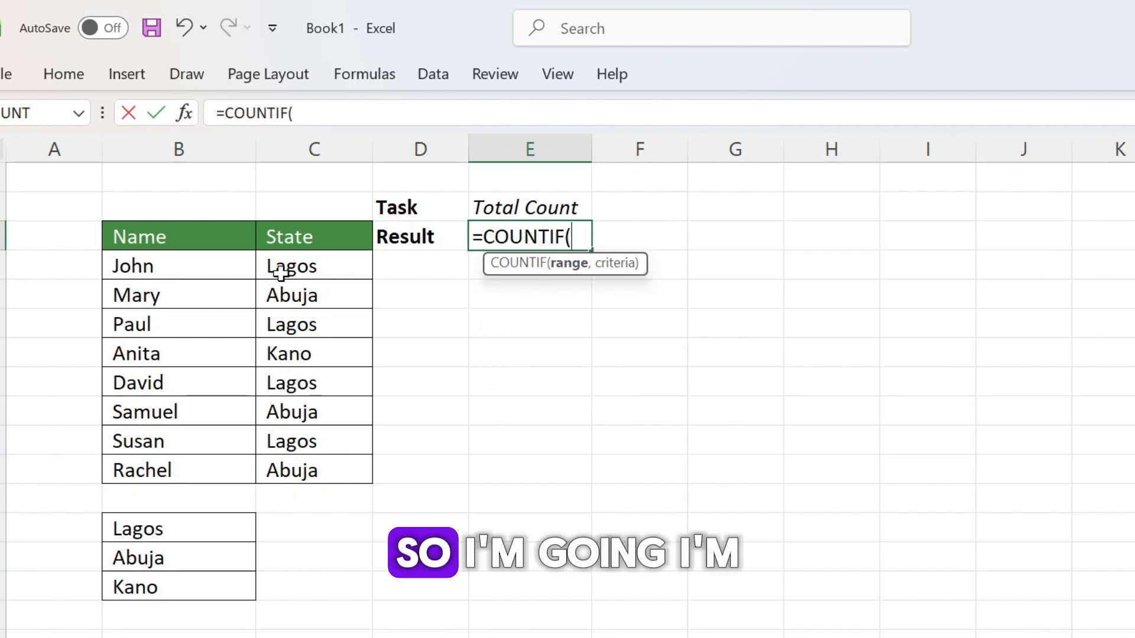
Step: Complete the COUNTIF formula in E3 with the state cells C4:C11 as the range and "Lagos" as the criteria
left_click_drag(286, 266, 293, 474)
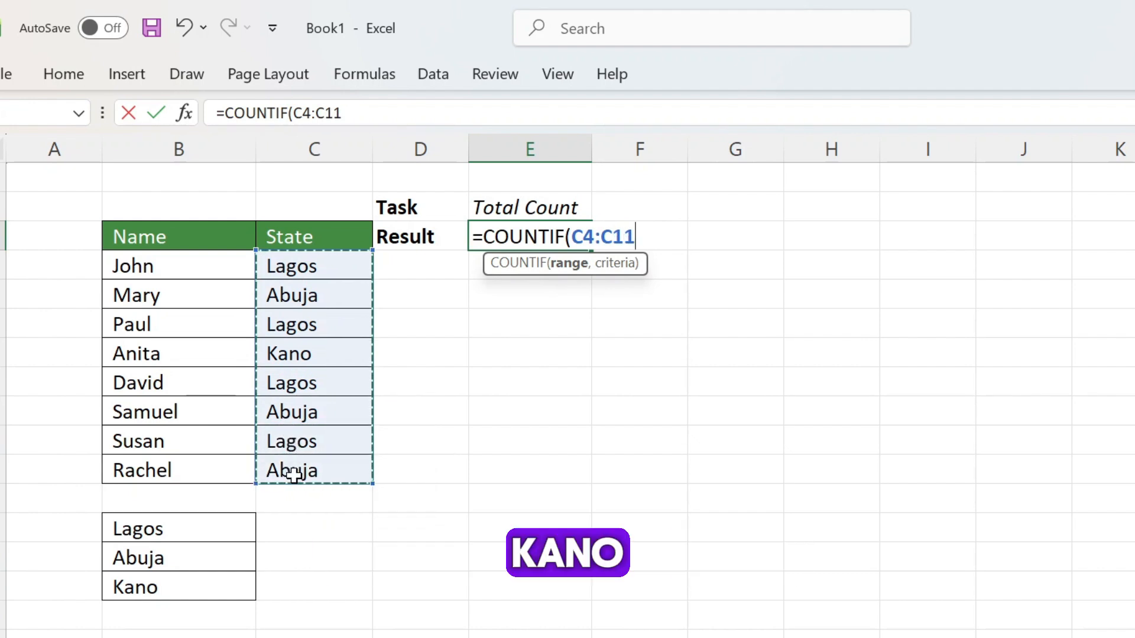
type(",")
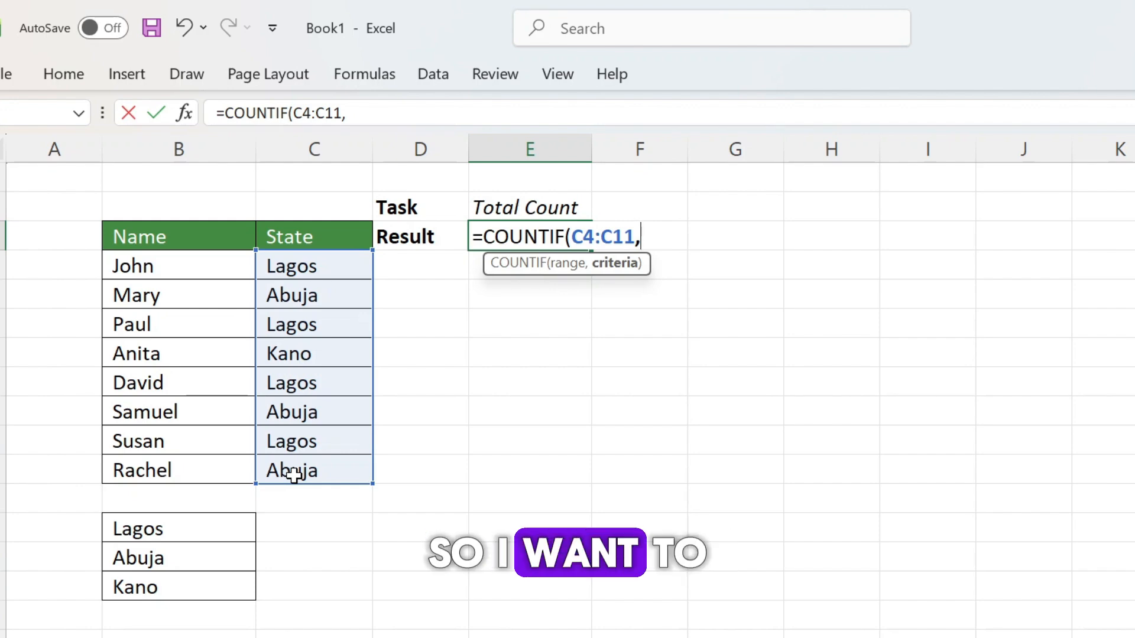
type("\"Lagos")
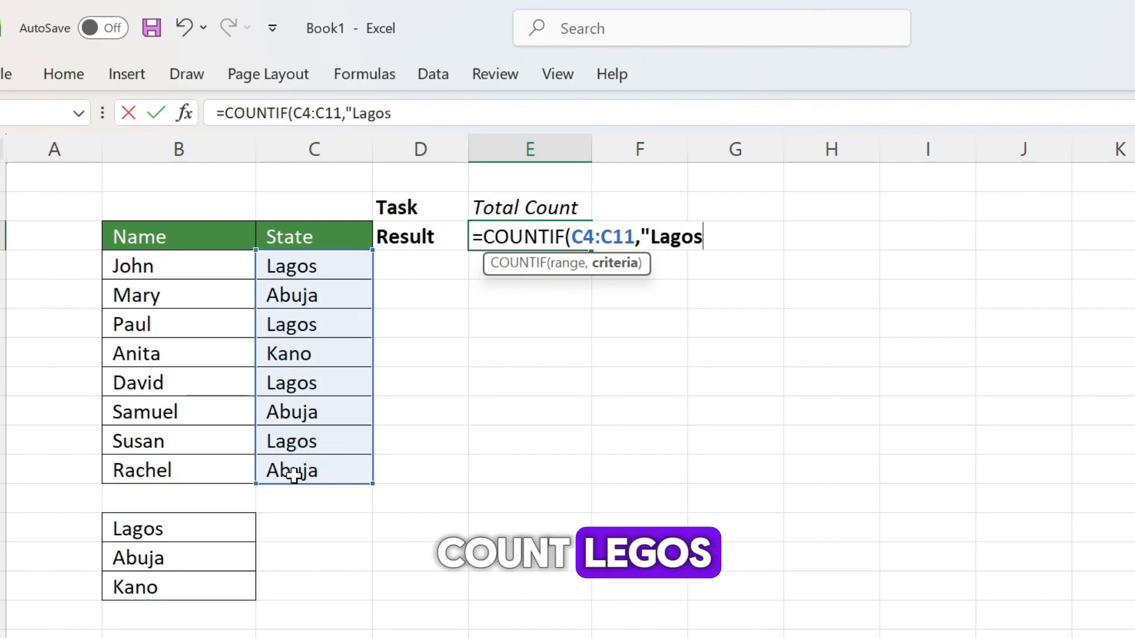
type("\")")
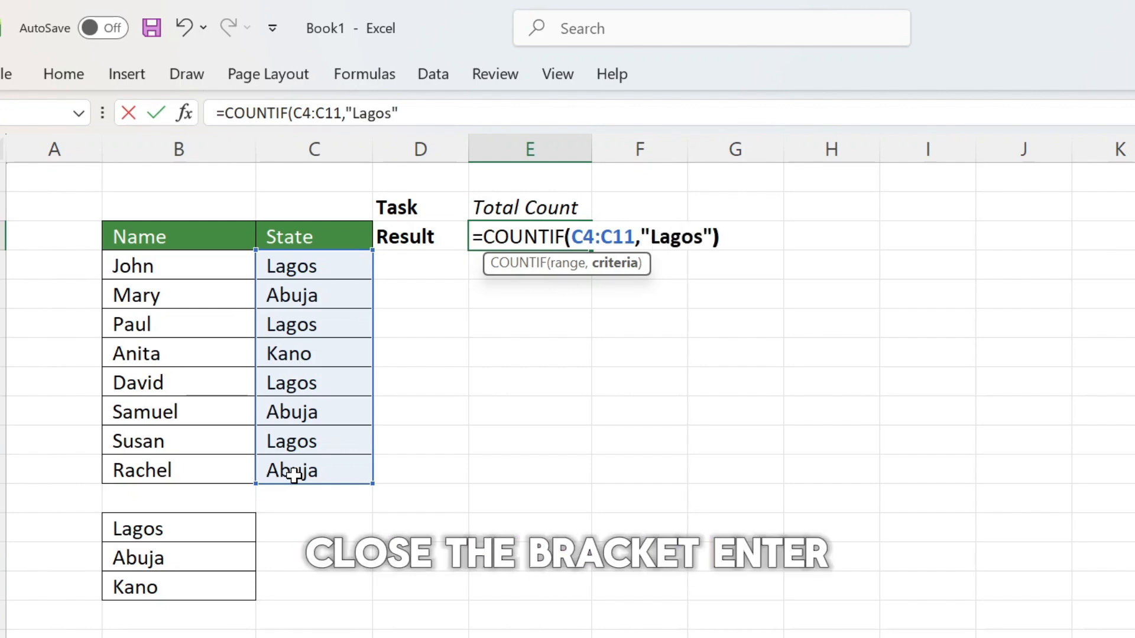
key("Return")
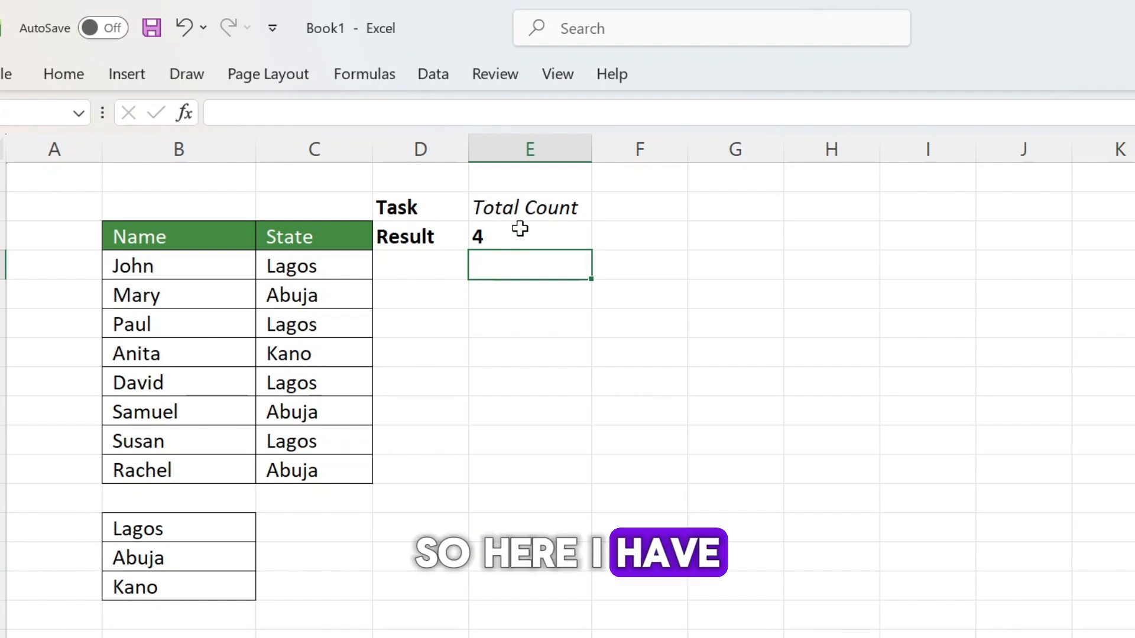
left_click(510, 235)
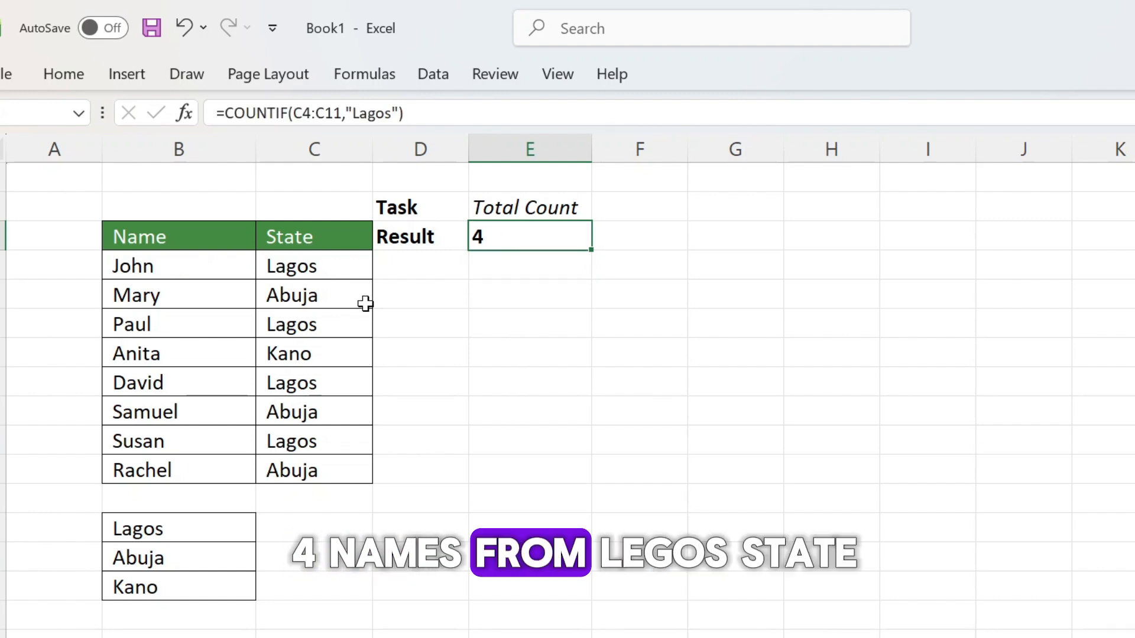
Step: Change the criteria in E3's COUNTIF formula to "Kano"
double_click(524, 238)
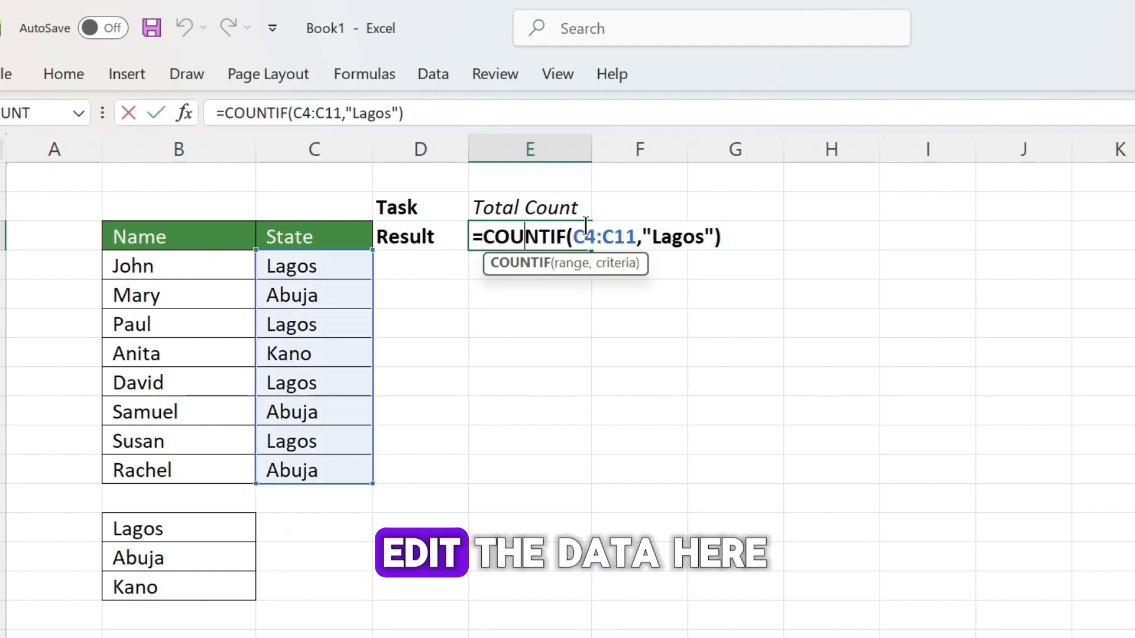
double_click(679, 237)
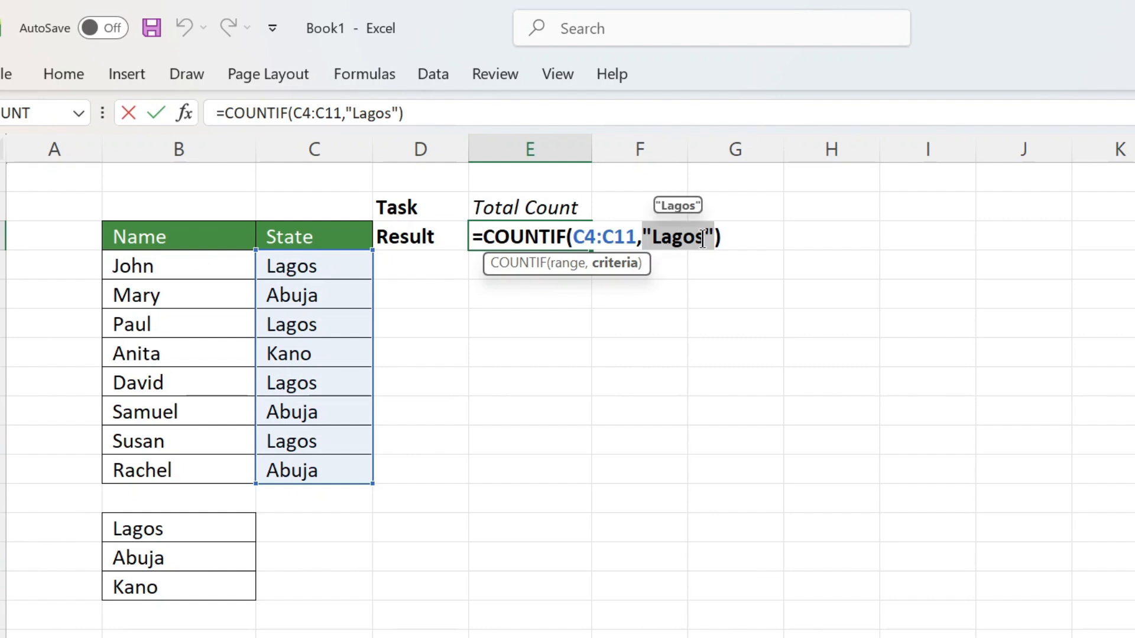
type("\"")
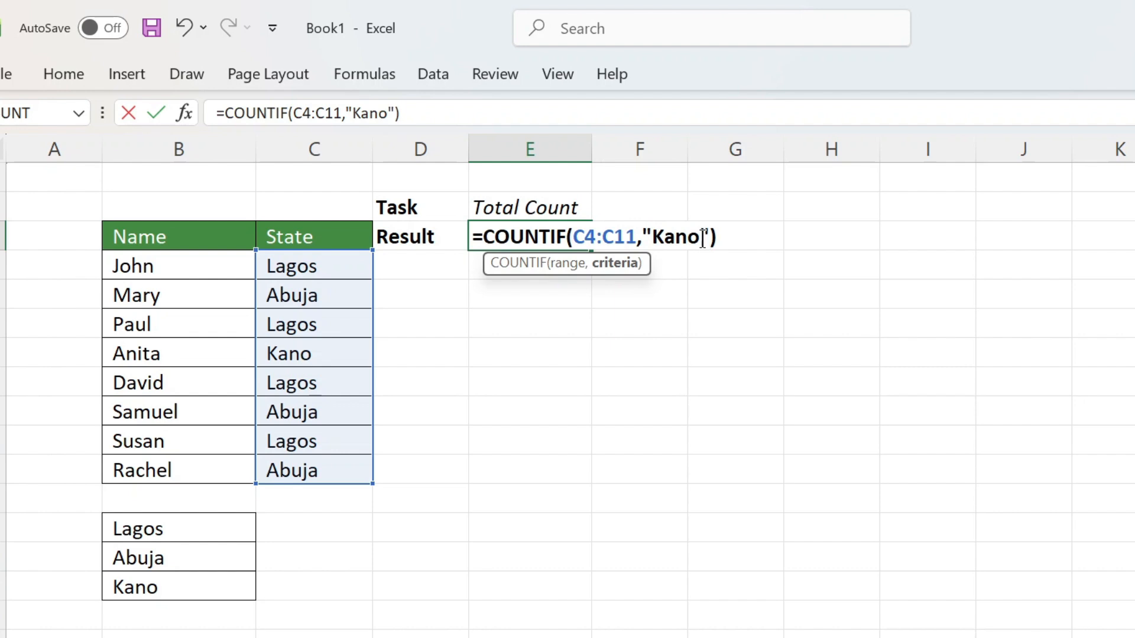
key("Return")
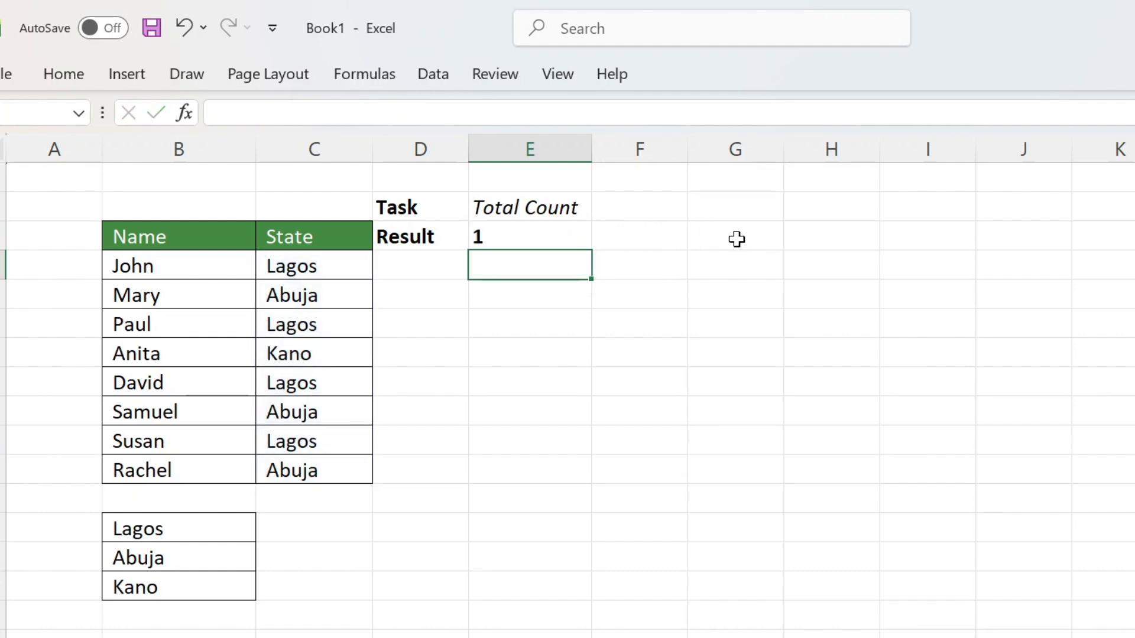
left_click(506, 234)
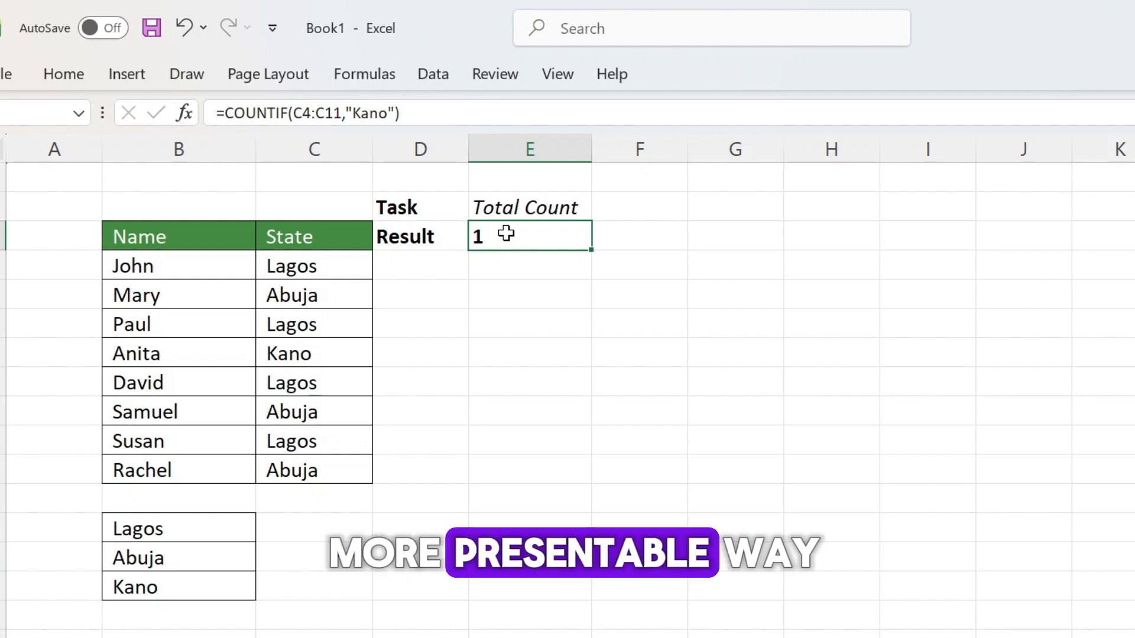
Step: Clear the COUNTIF formula from result cell E3
left_click(620, 210)
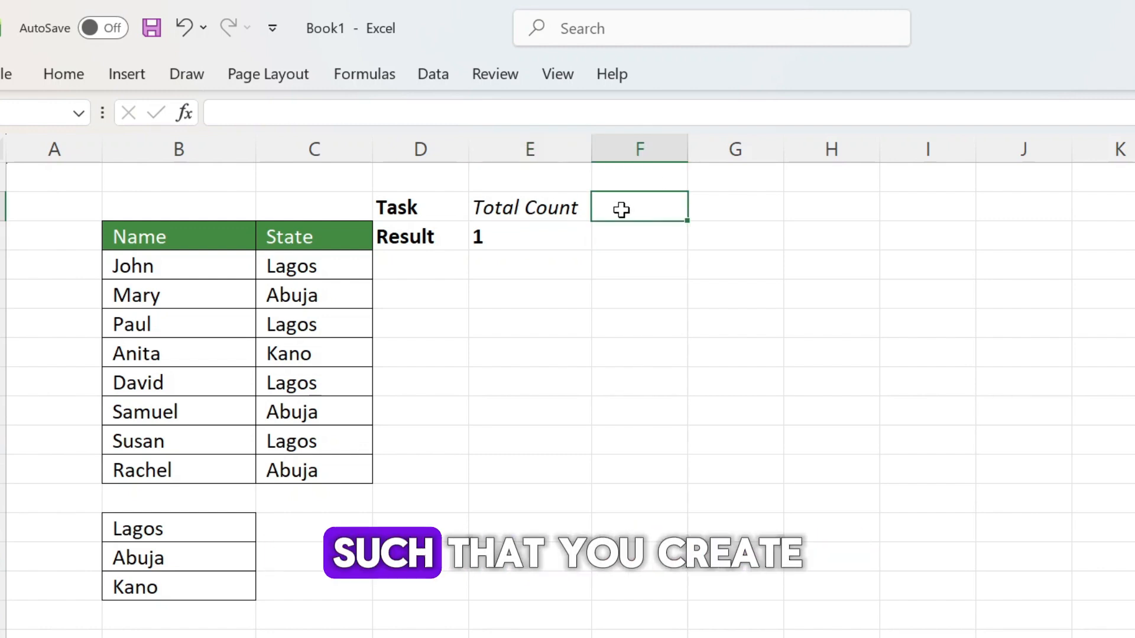
left_click(507, 243)
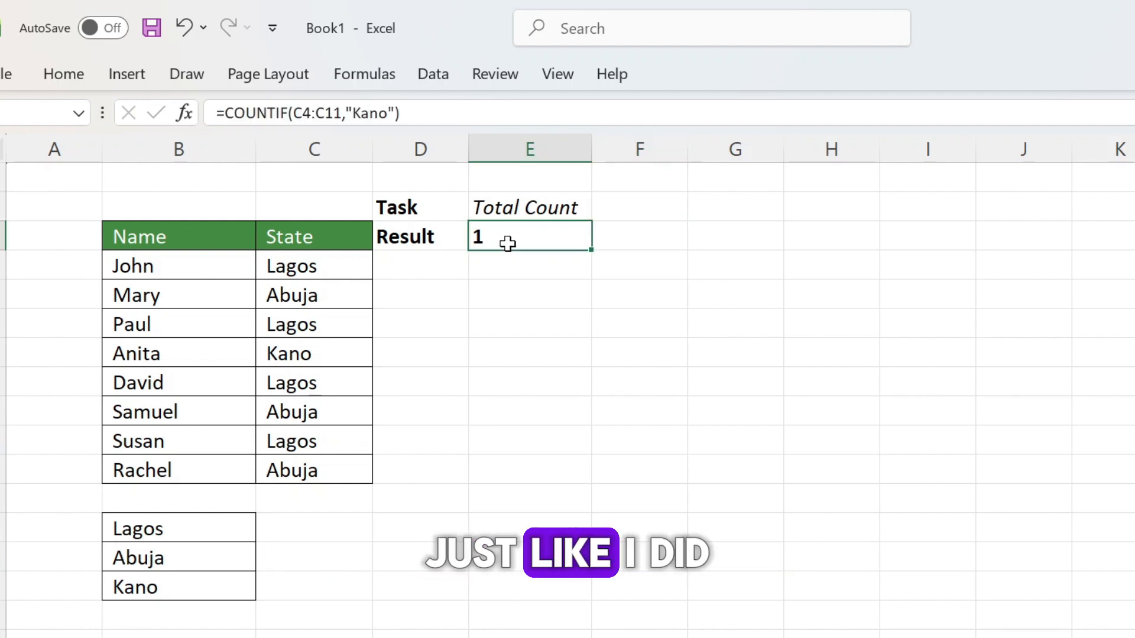
double_click(508, 243)
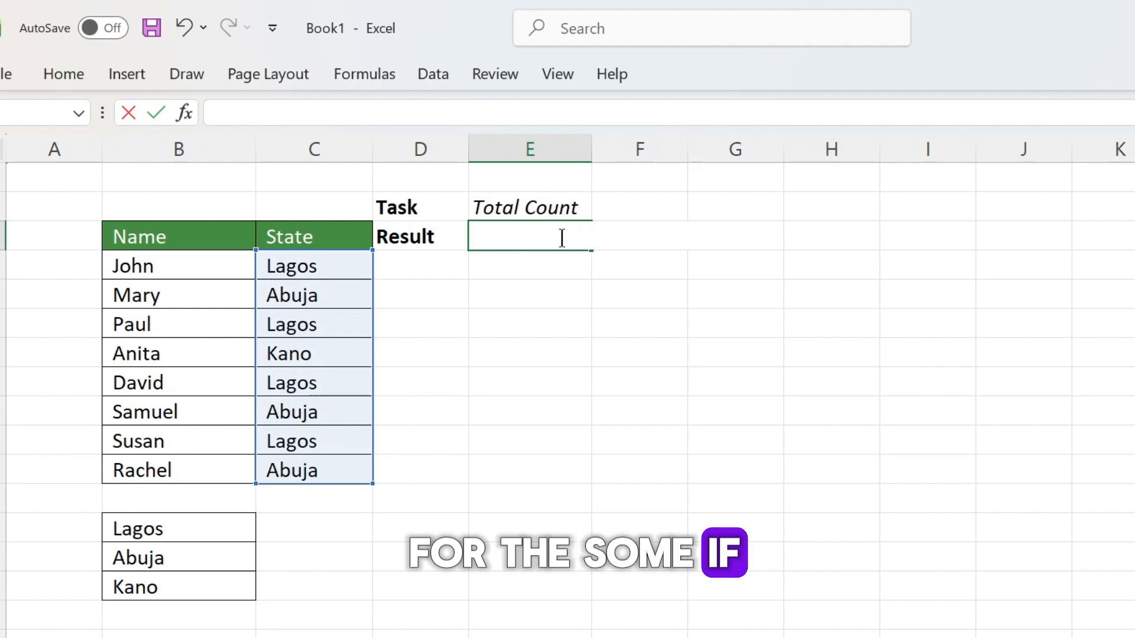
left_click(683, 274)
Step: Add a List data validation drop-down to cell F2, using the state names in B13:B15 as the source
left_click(620, 201)
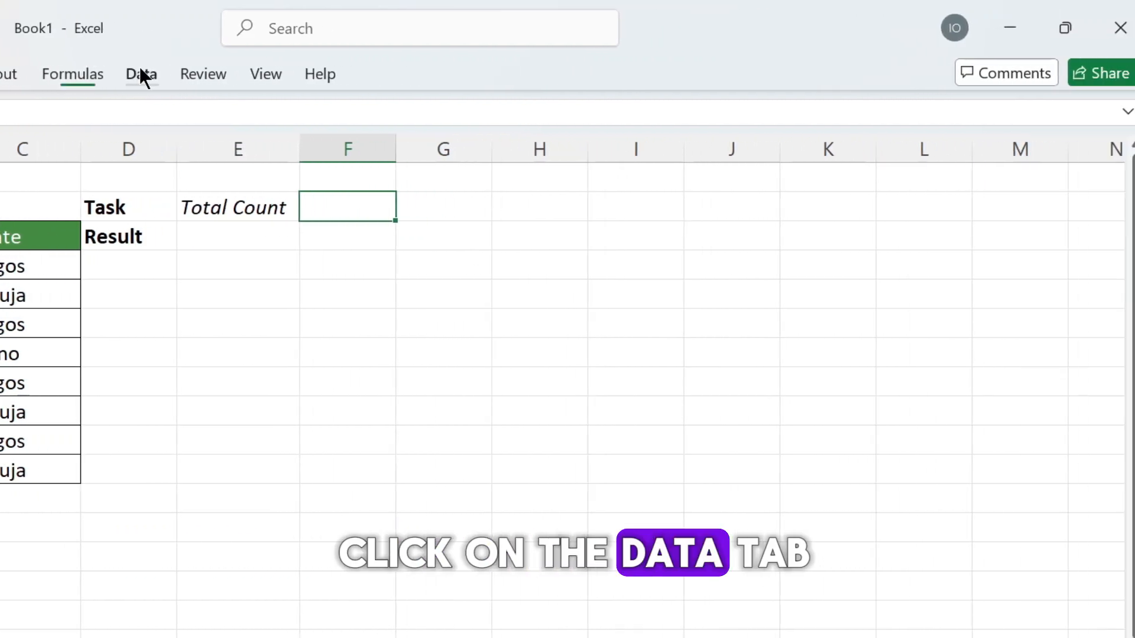
left_click(208, 74)
left_click(652, 159)
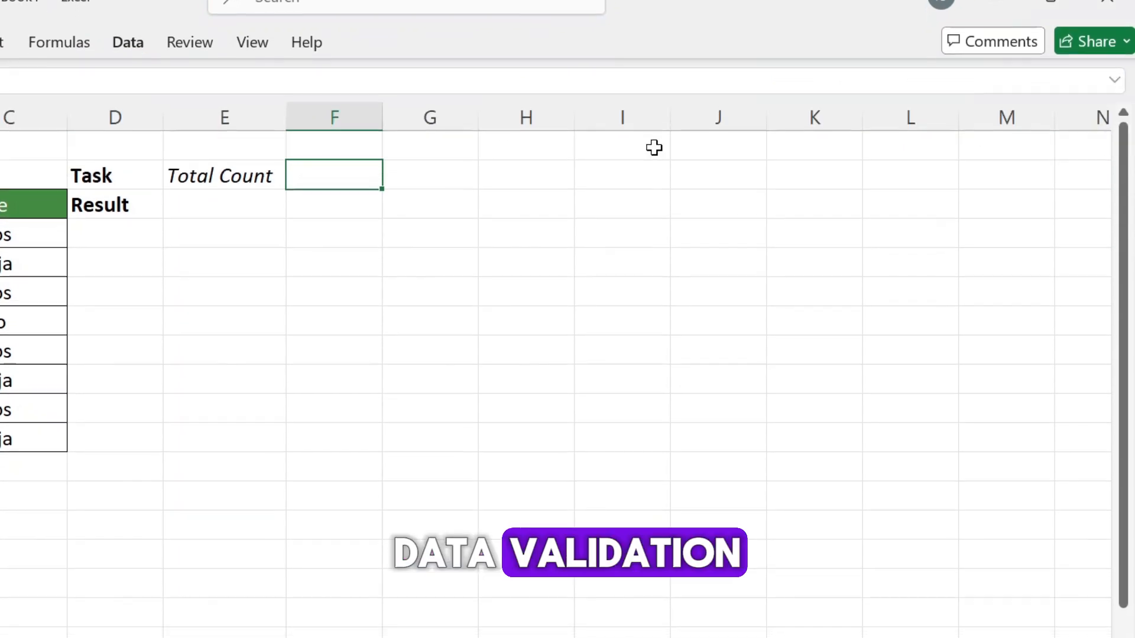
left_click(613, 392)
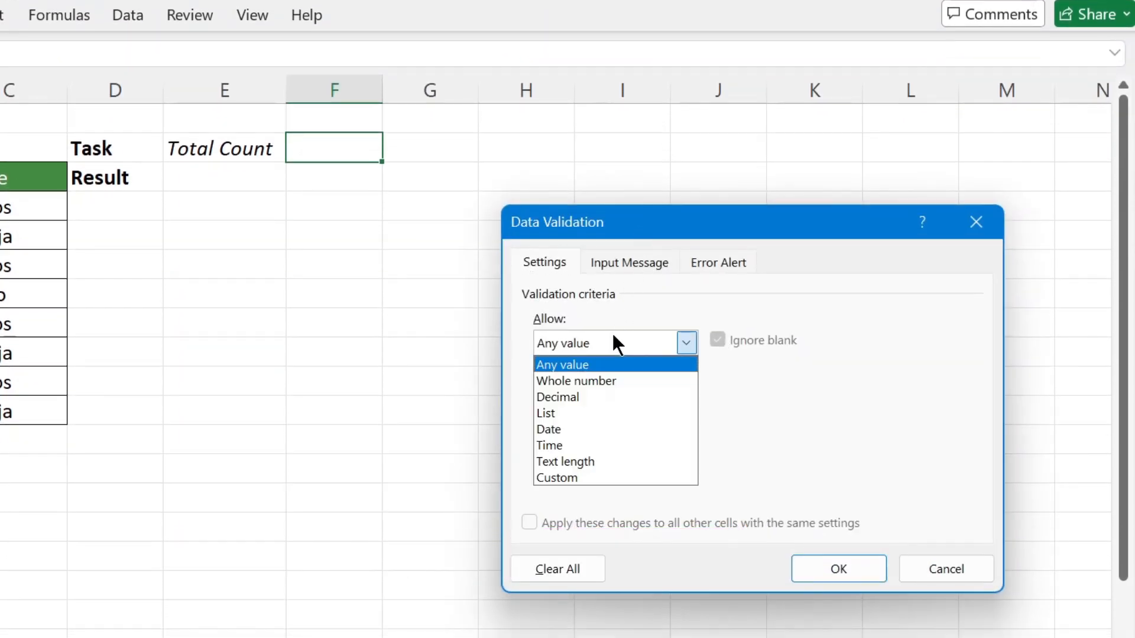
left_click(603, 407)
left_click(609, 442)
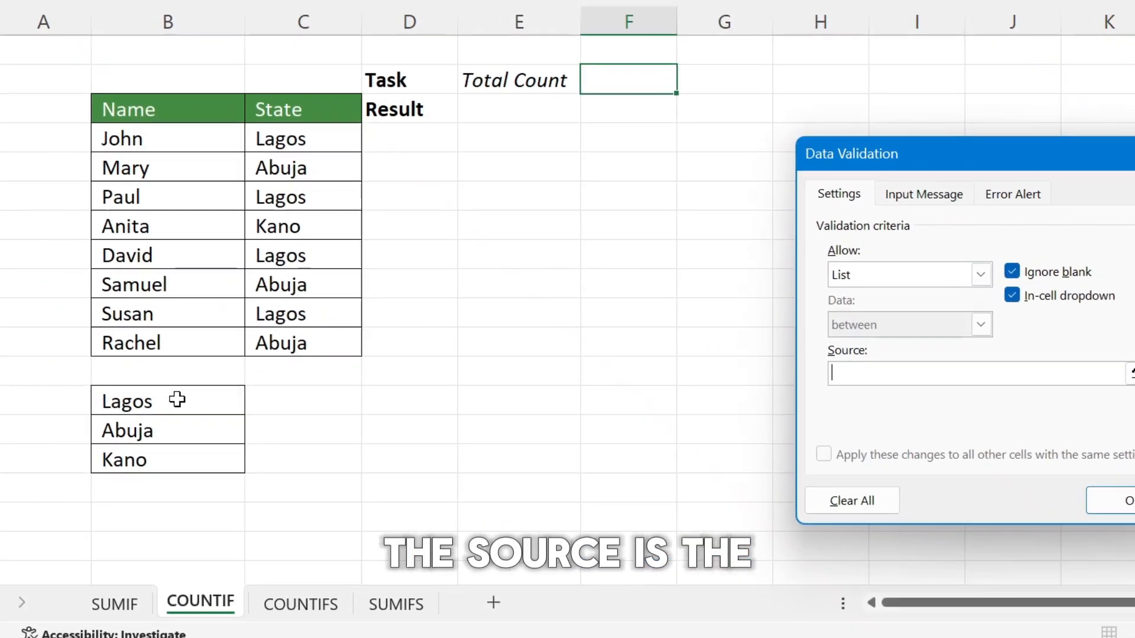
left_click_drag(177, 401, 145, 461)
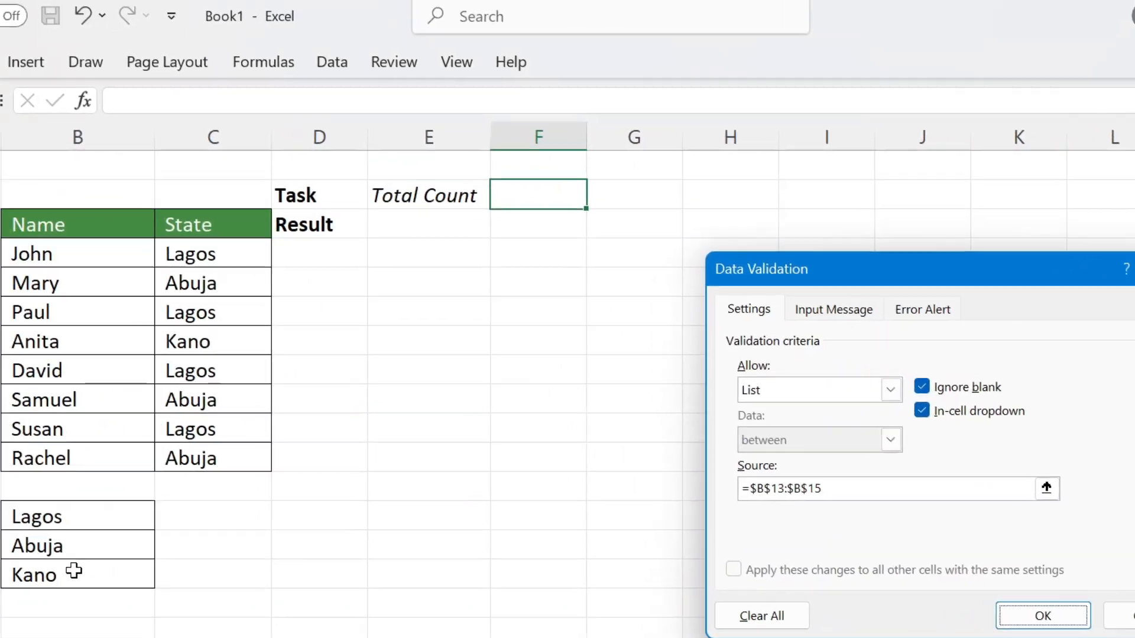
key("Return")
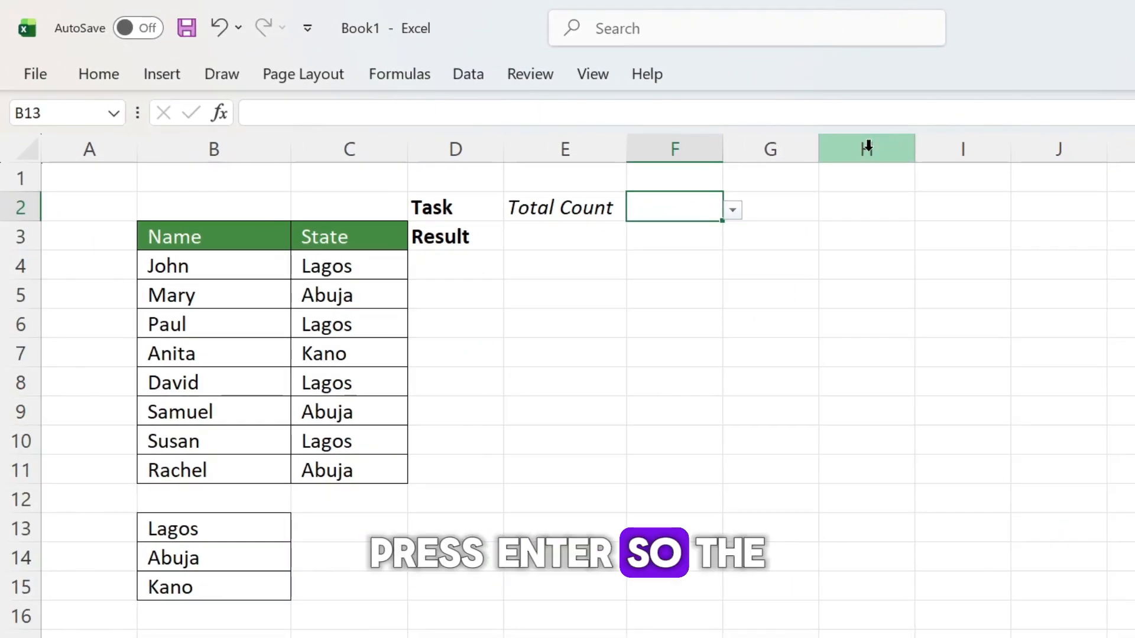
left_click(734, 211)
key("Escape")
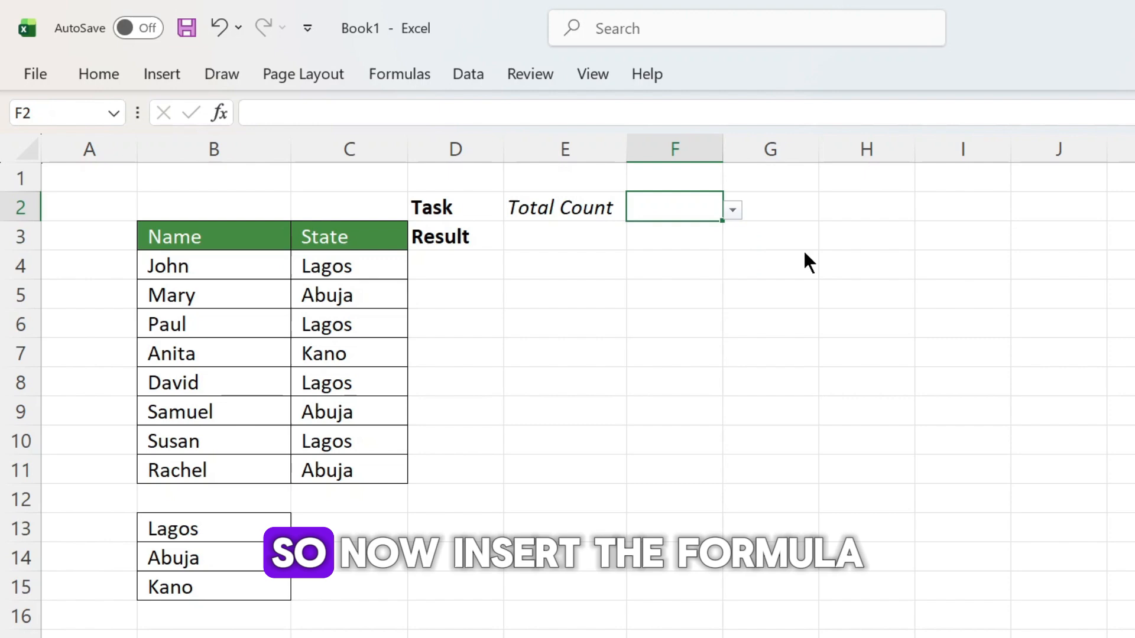
Step: Enter a COUNTIF formula in E3 with C4:C11 as the range and drop-down cell F2 as the criteria
left_click(585, 250)
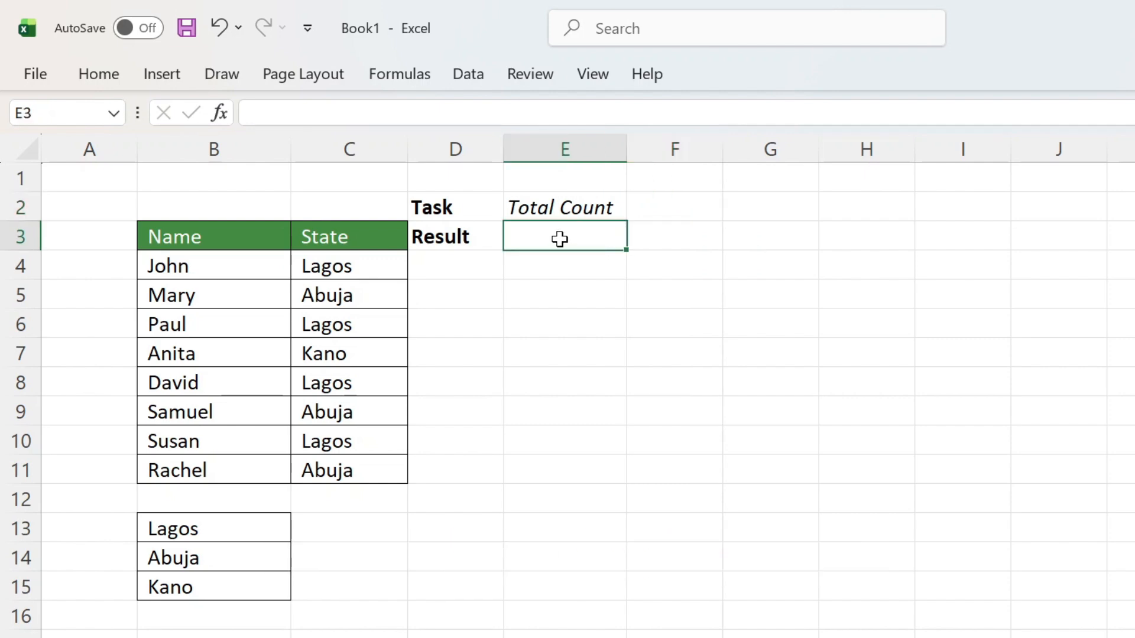
type("=coun")
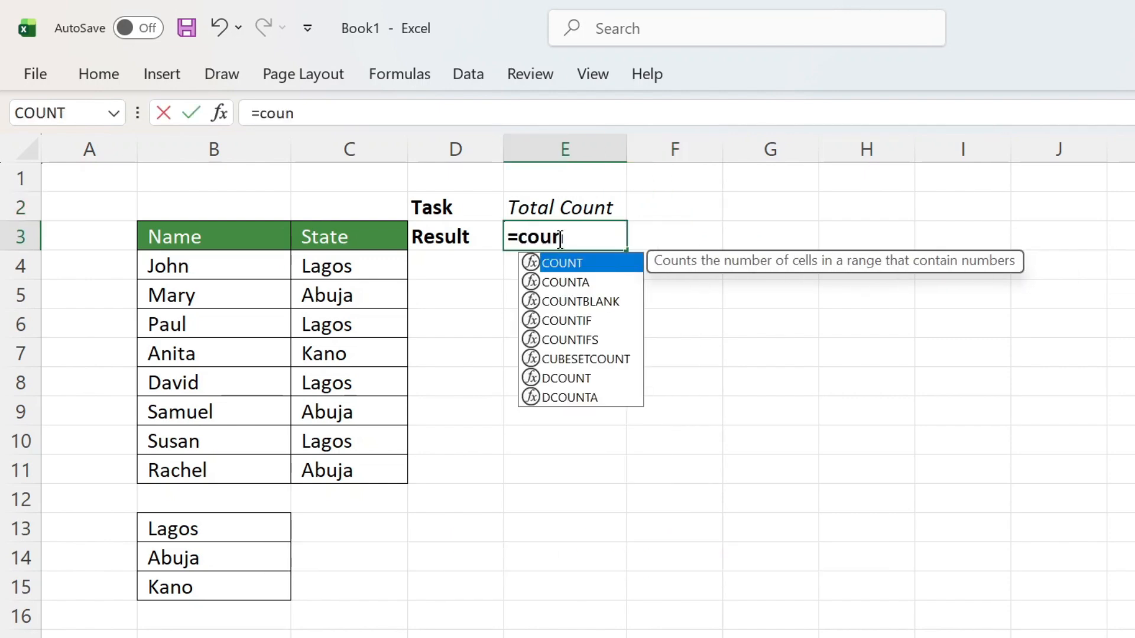
type("tif")
key("Tab")
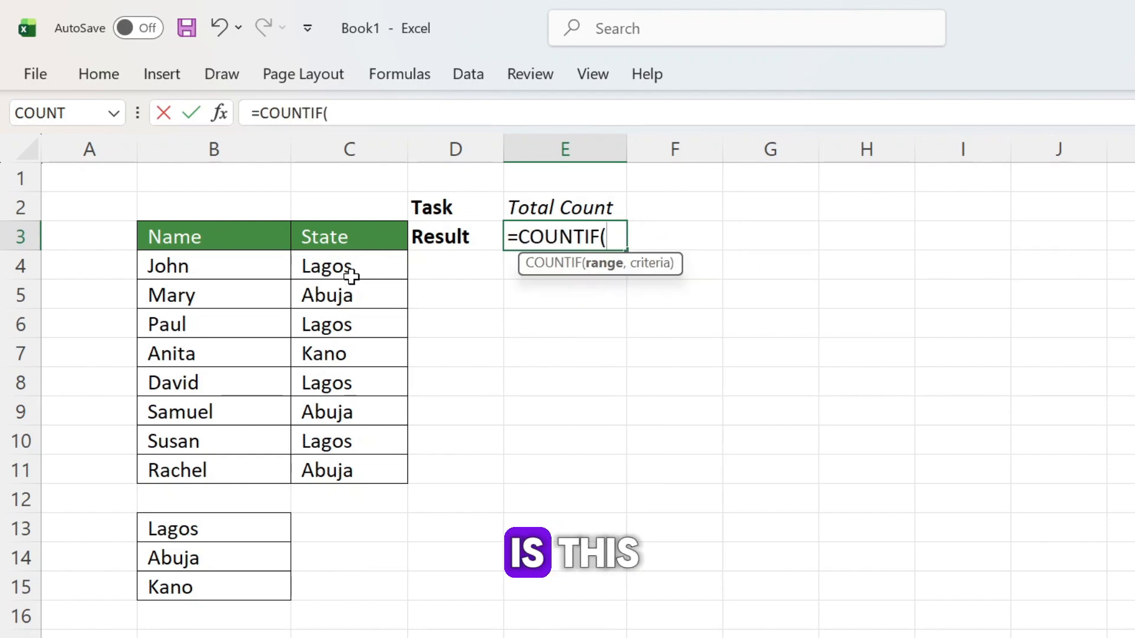
left_click_drag(355, 274, 355, 459)
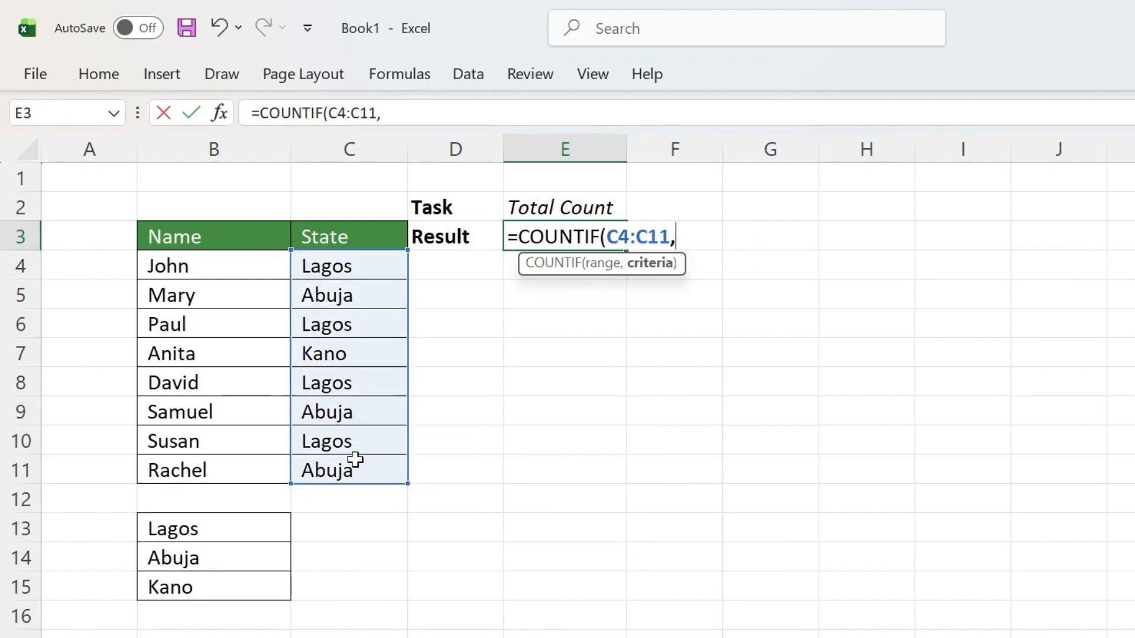
left_click(673, 204)
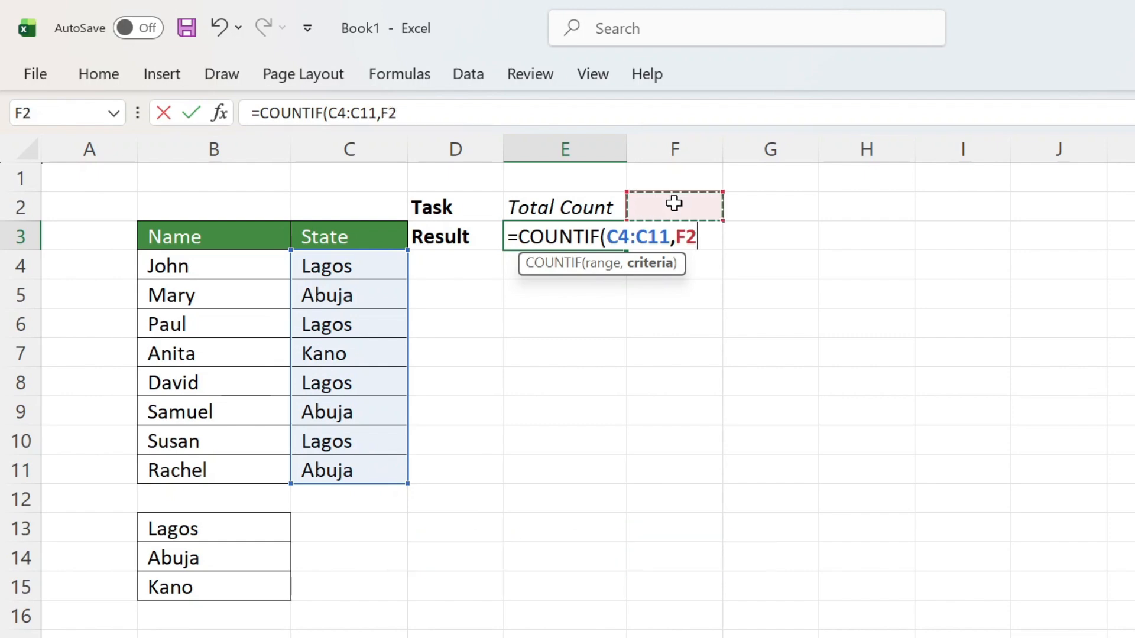
type(")")
key("Return")
Step: Test the count by choosing Abuja and Kano in turn from the drop-down list in cell F2
left_click(678, 204)
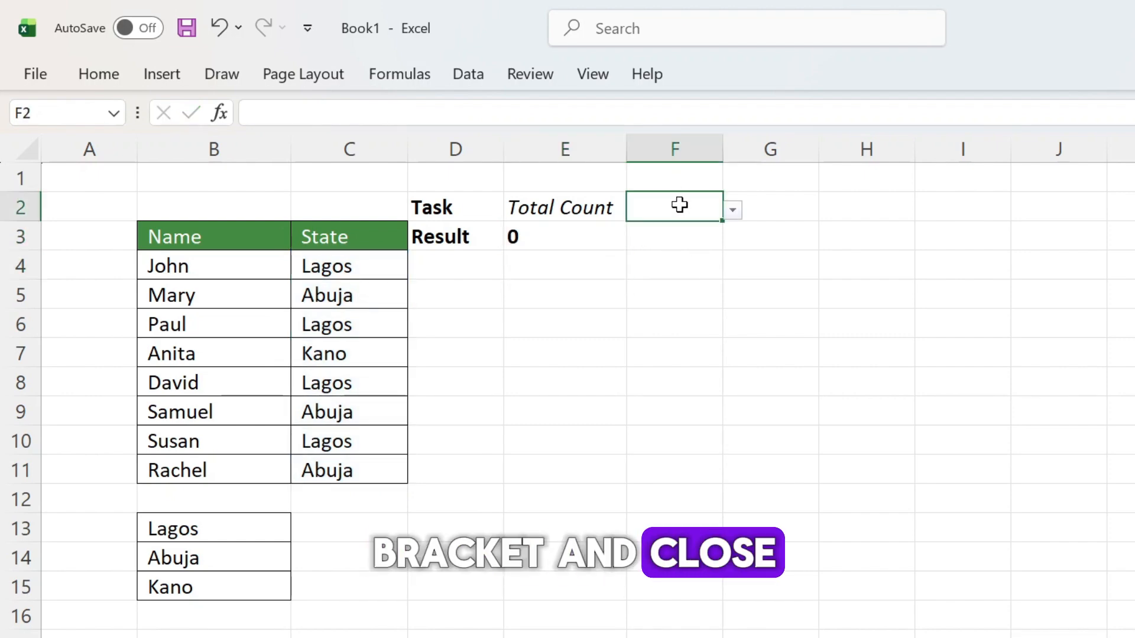
left_click(731, 212)
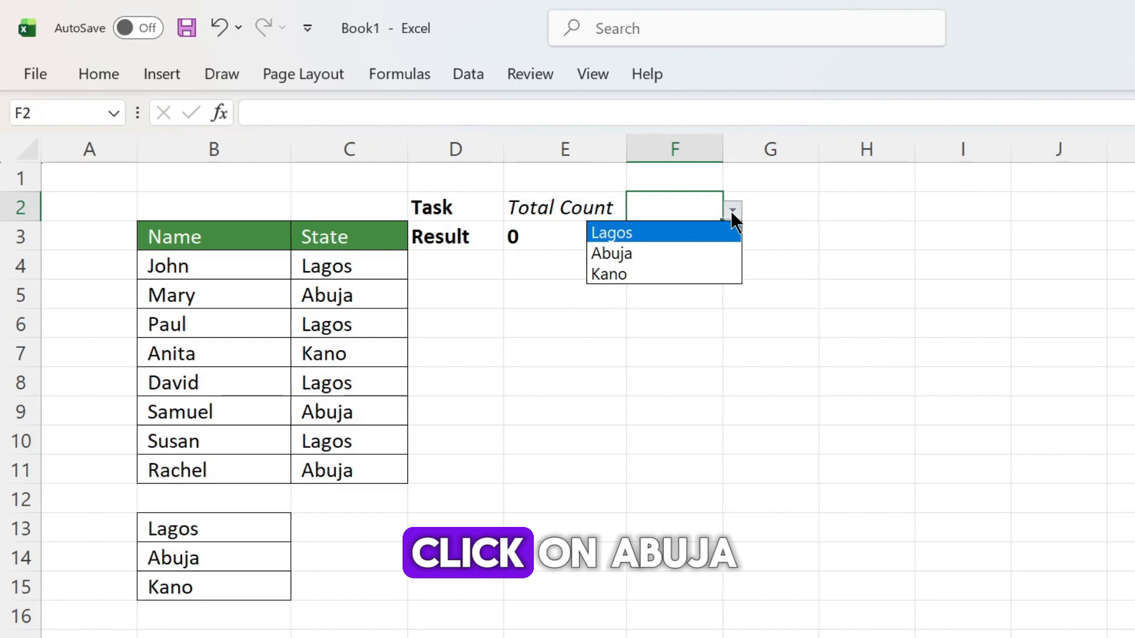
left_click(694, 253)
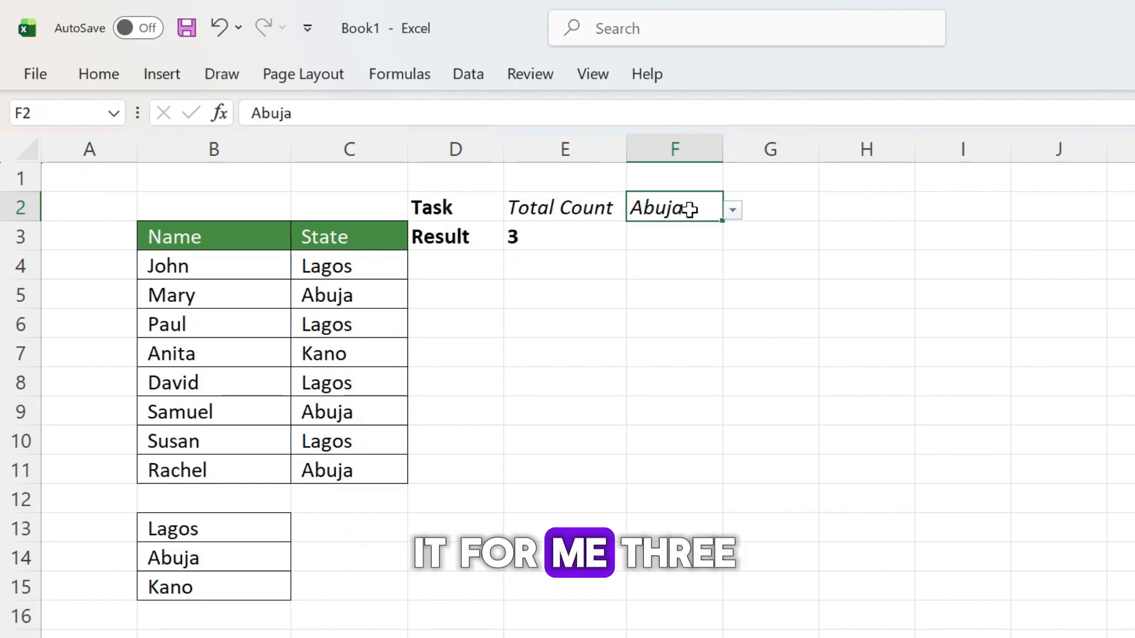
left_click(732, 211)
left_click(708, 281)
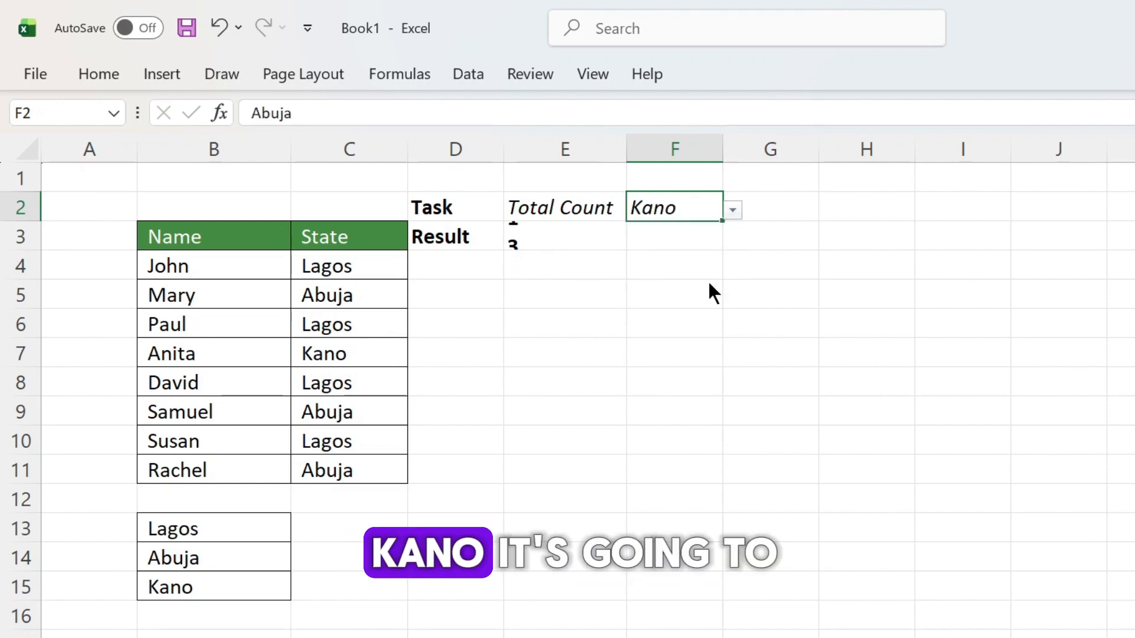
Step: Set the state in drop-down cell F2 to Lagos
left_click(732, 210)
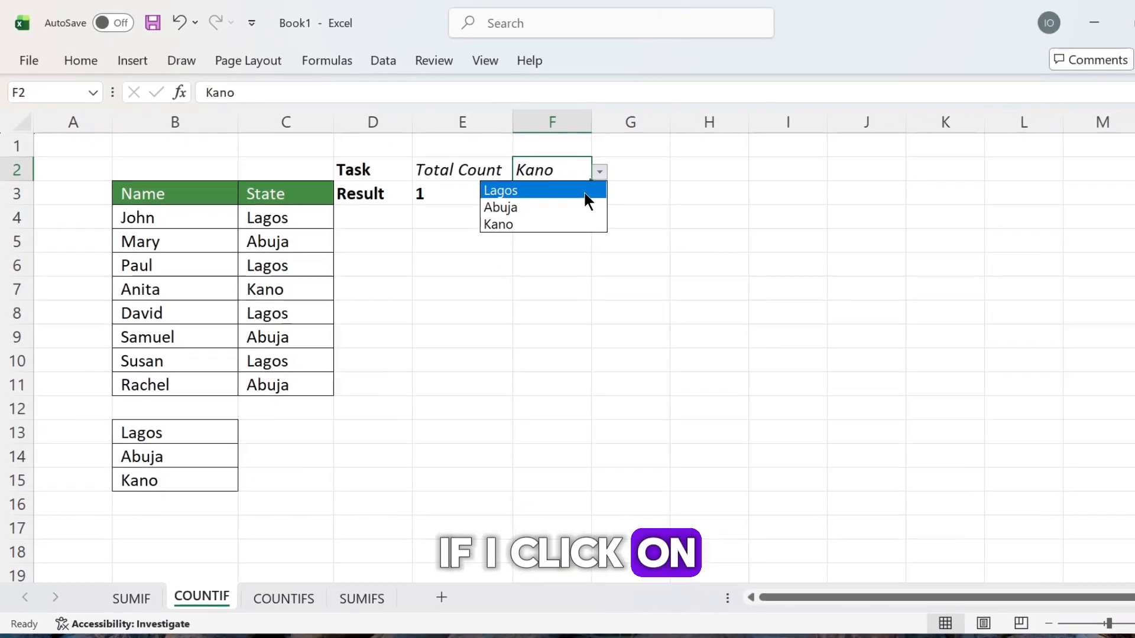
left_click(584, 191)
left_click(509, 219)
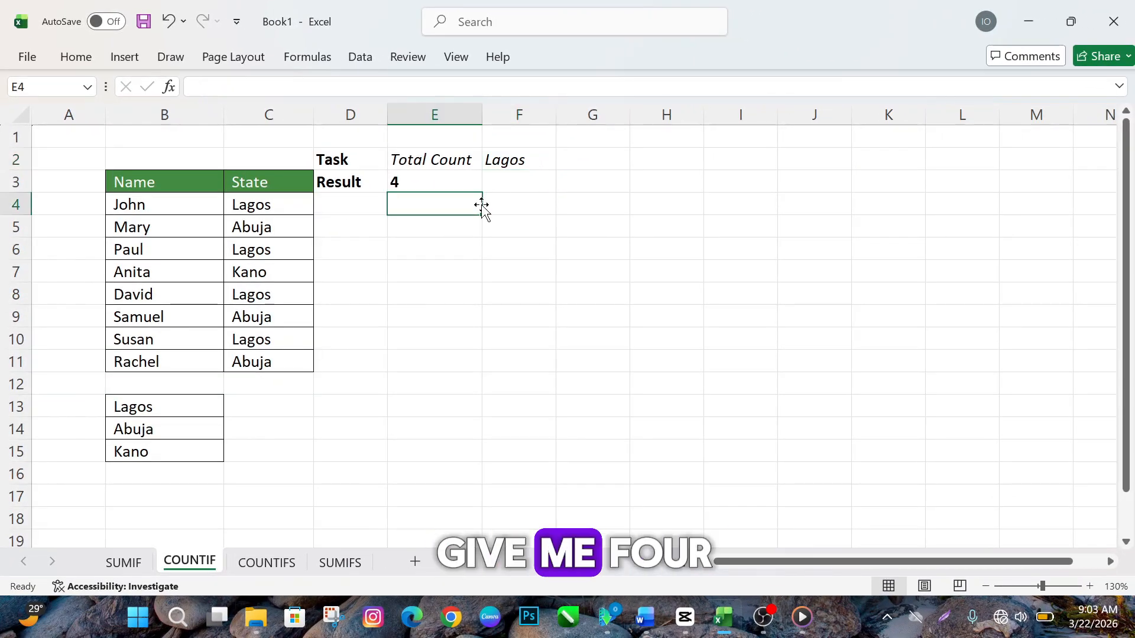